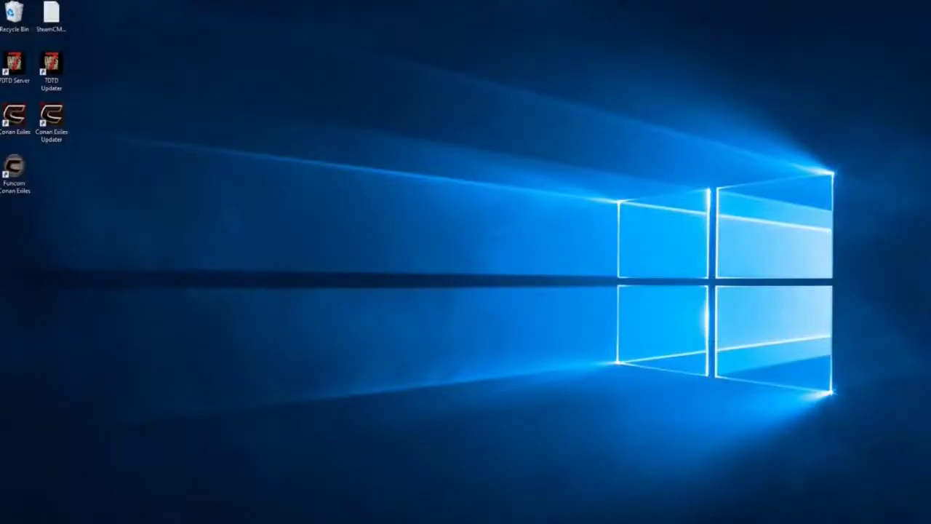
# Open Command Prompt from search and run ipconfig /all
pyautogui.press('super+s')
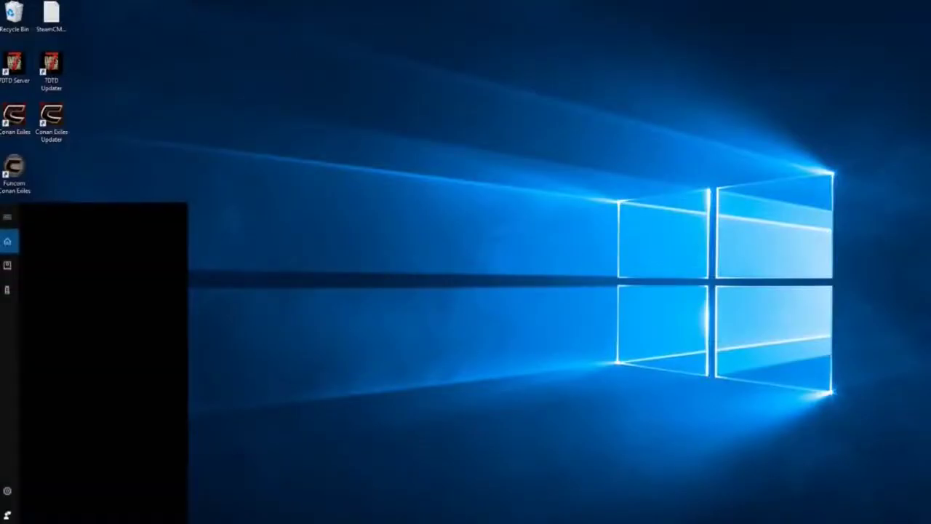
pyautogui.write('c')
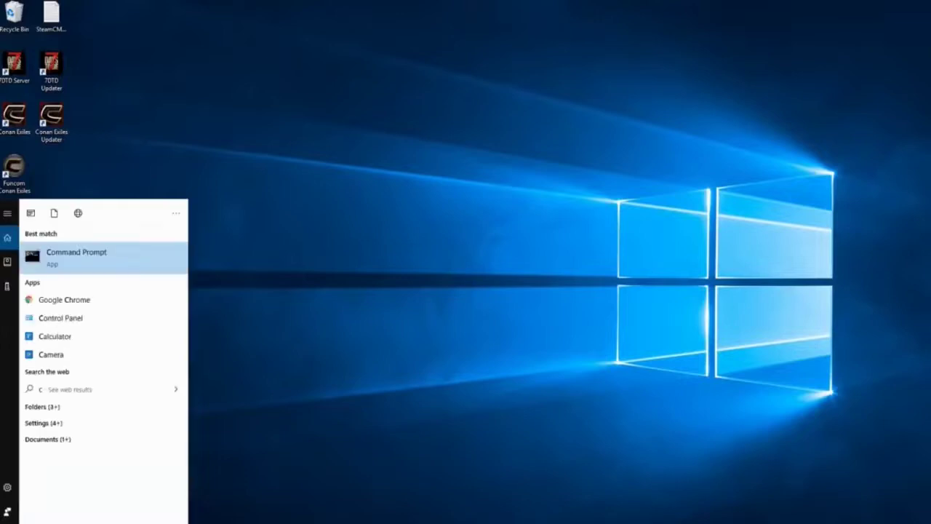
pyautogui.write('md')
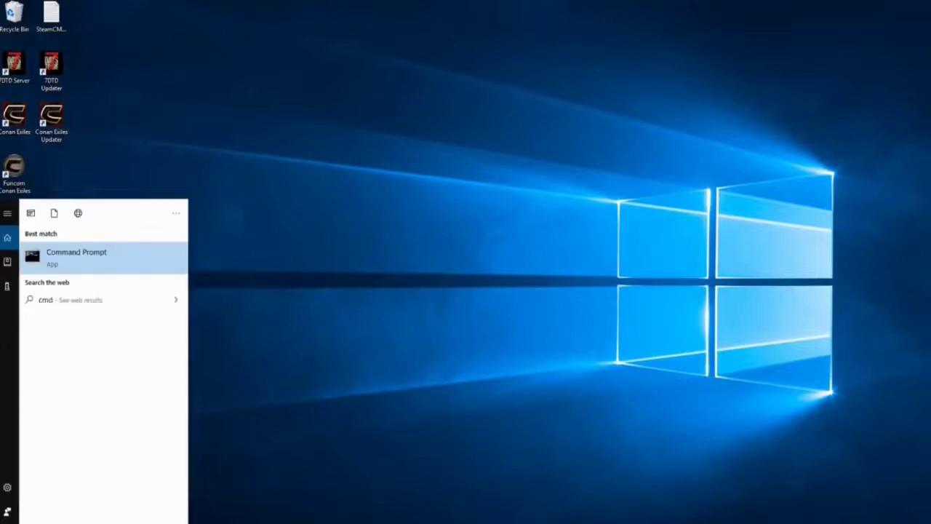
pyautogui.press('Return')
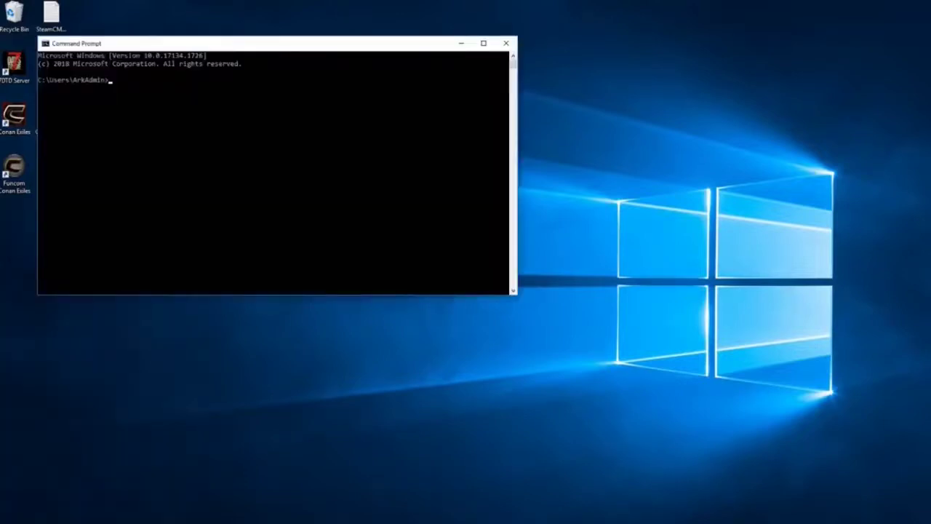
pyautogui.write('ipconfig /all')
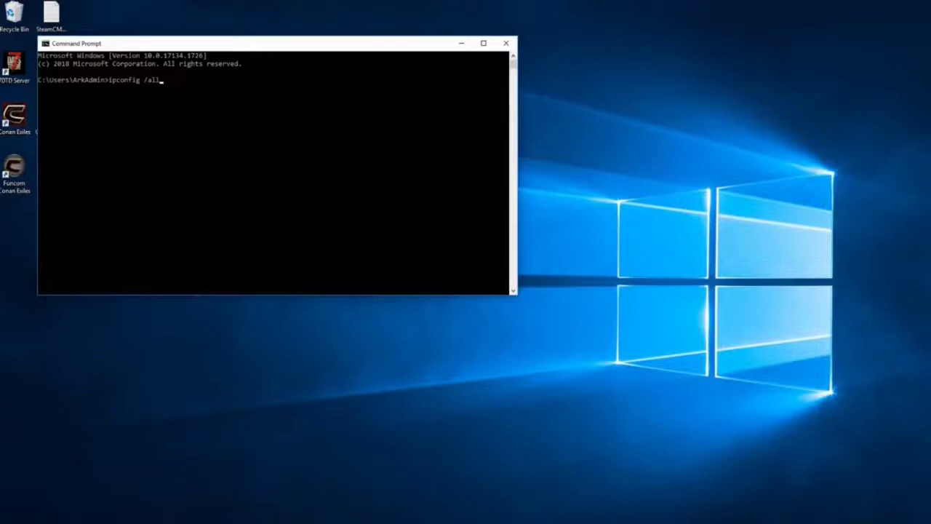
pyautogui.press('Return')
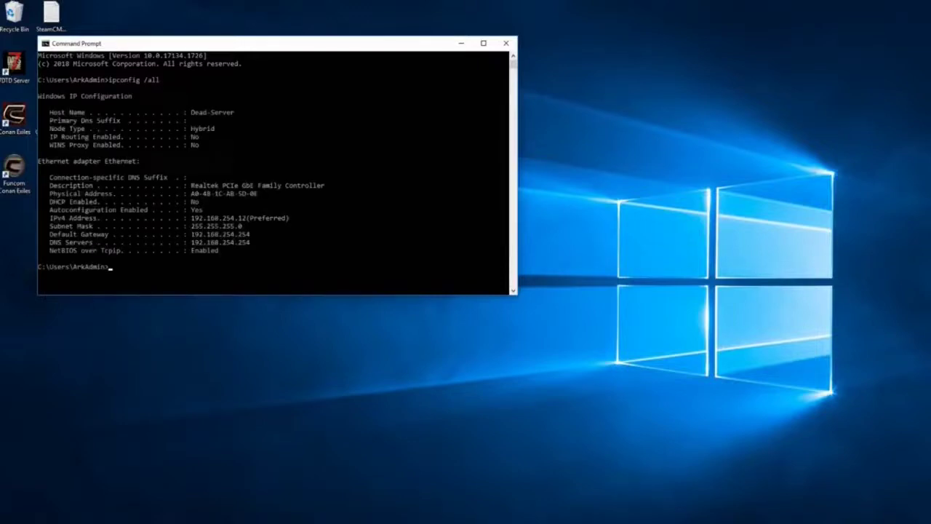
# Highlight IPv4 192.168.254.12, mask 255.255.255.0, and gateway and DNS 192.168.254.254
pyautogui.moveTo(191, 217); pyautogui.dragTo(246, 218)
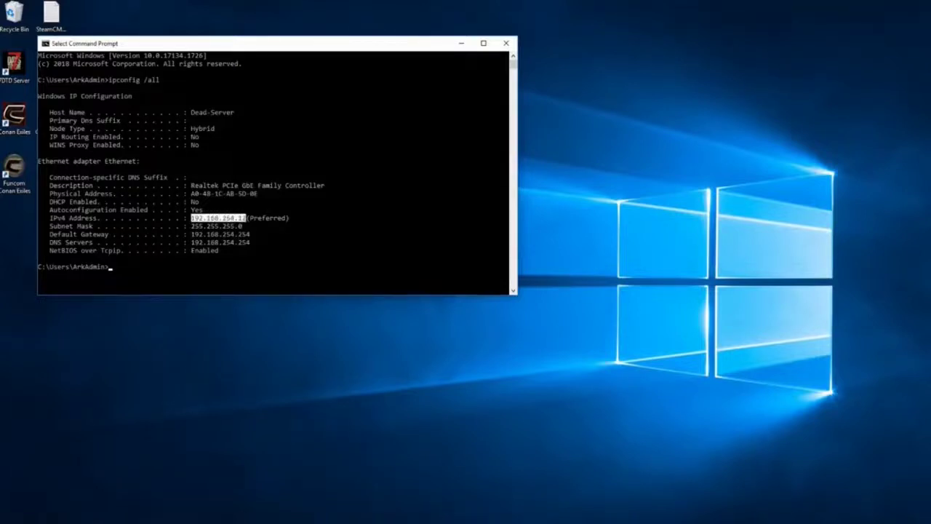
pyautogui.moveTo(187, 227); pyautogui.dragTo(246, 227)
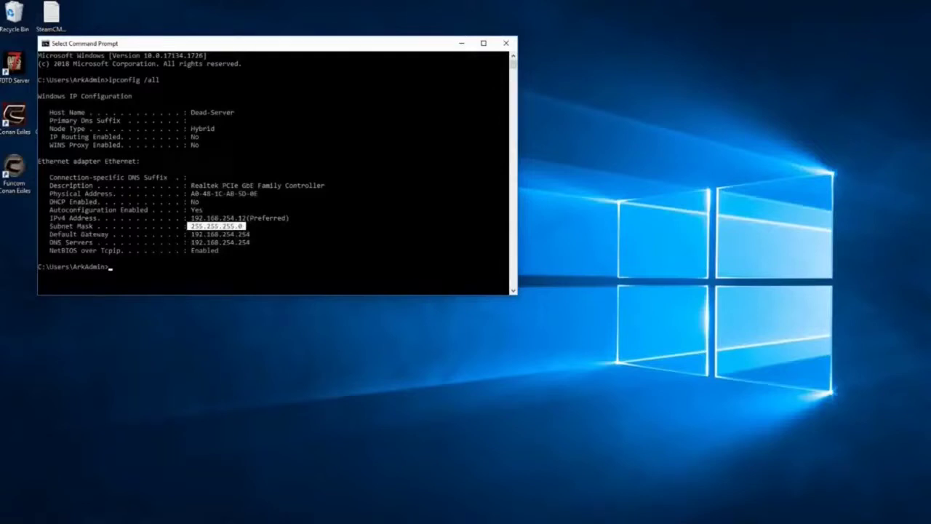
pyautogui.moveTo(190, 235); pyautogui.dragTo(249, 234)
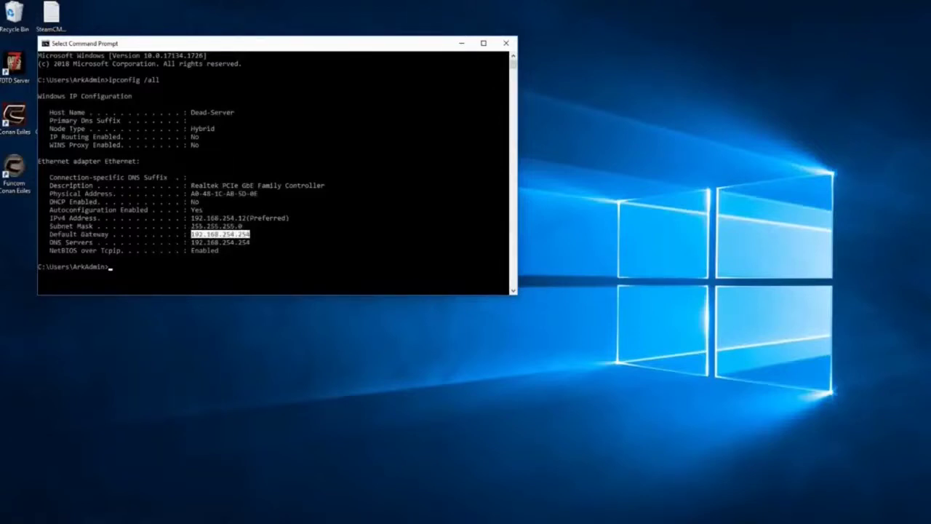
pyautogui.moveTo(188, 242); pyautogui.dragTo(253, 242)
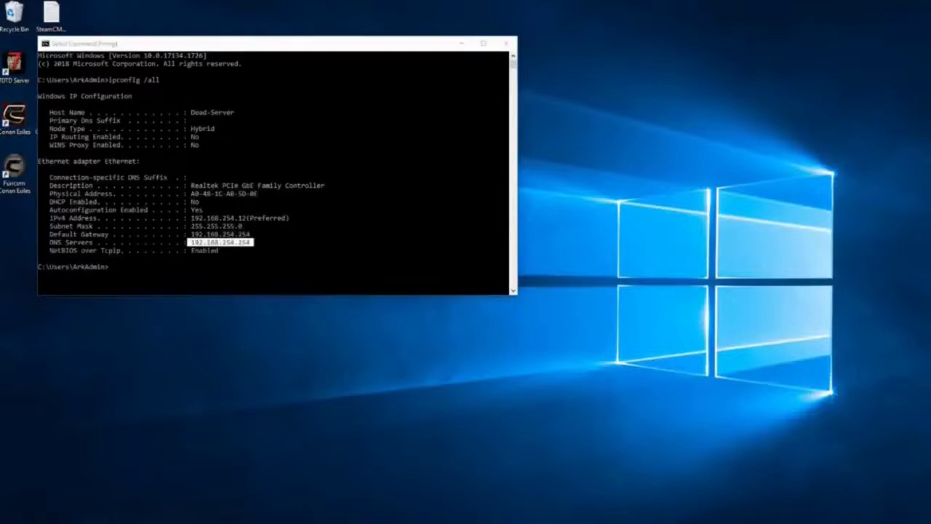
# Open the Ethernet adapter's Properties through Settings, Network & Internet and Change adapter options
pyautogui.press('super')
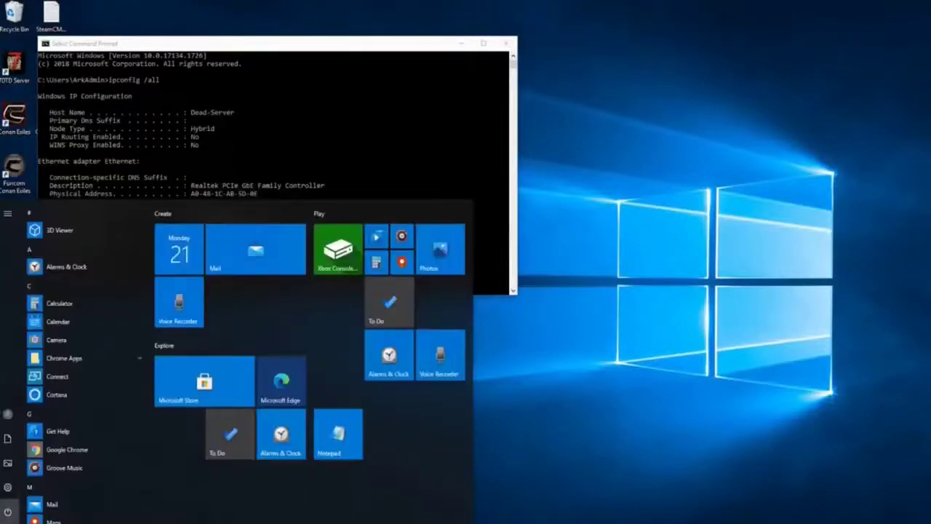
pyautogui.click(7, 486)
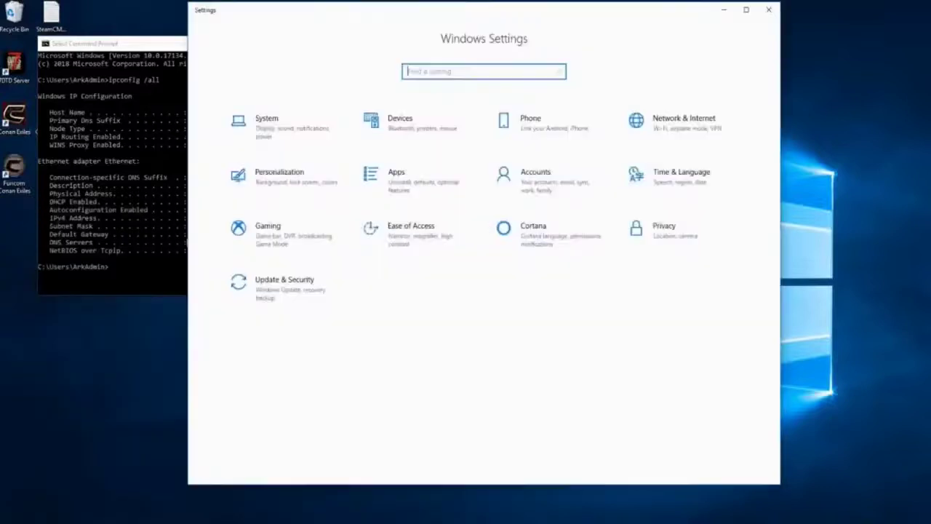
pyautogui.click(680, 120)
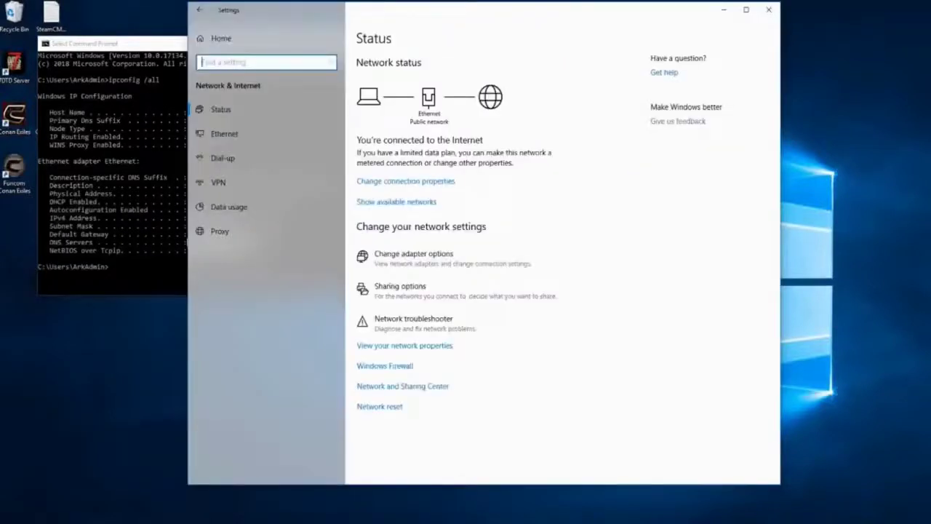
pyautogui.click(225, 134)
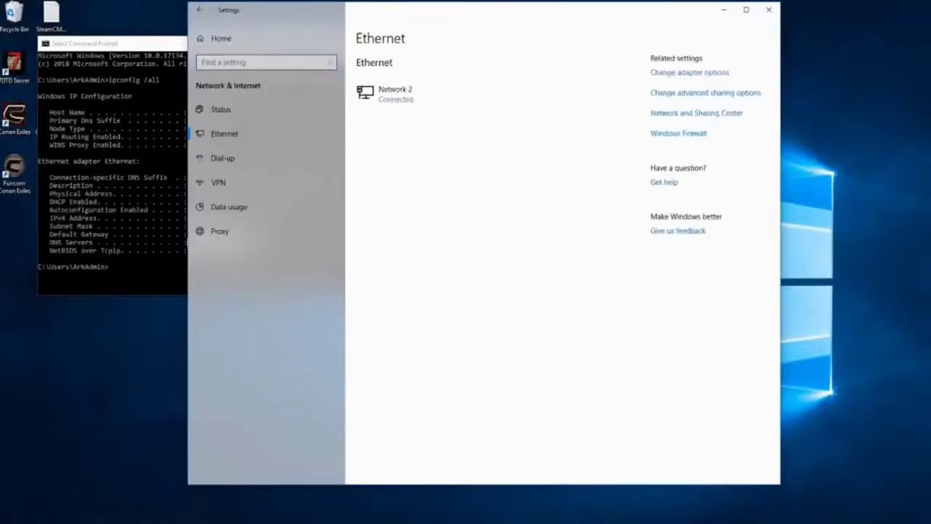
pyautogui.click(690, 72)
pyautogui.click(436, 162)
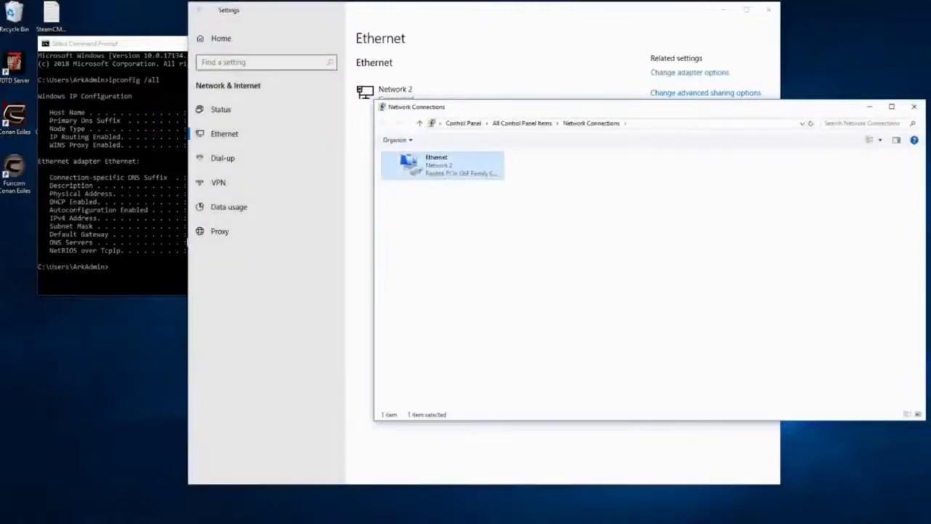
pyautogui.rightClick(429, 165)
pyautogui.click(451, 260)
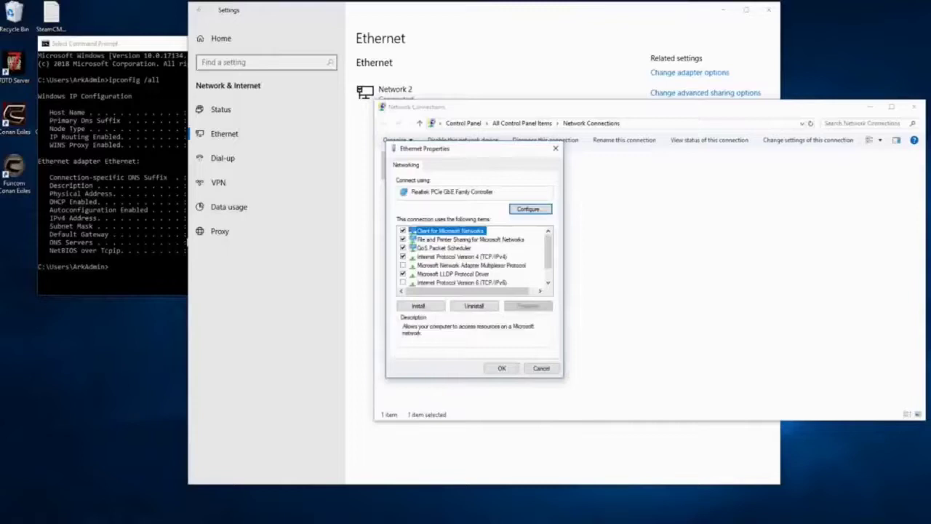
# Give IPv4 static IP 192.168.254.12, mask 255.255.255.0, gateway and DNS 192.168.254.254
pyautogui.doubleClick(455, 256)
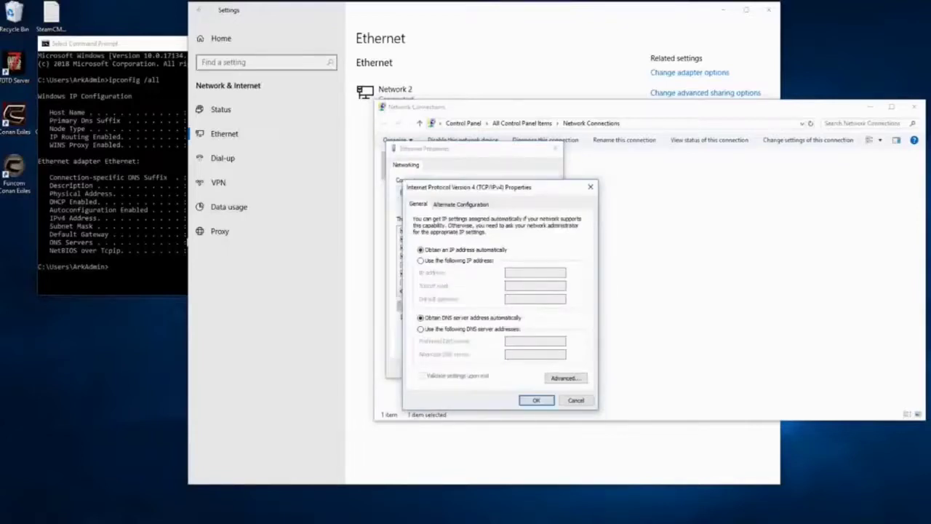
pyautogui.click(420, 260)
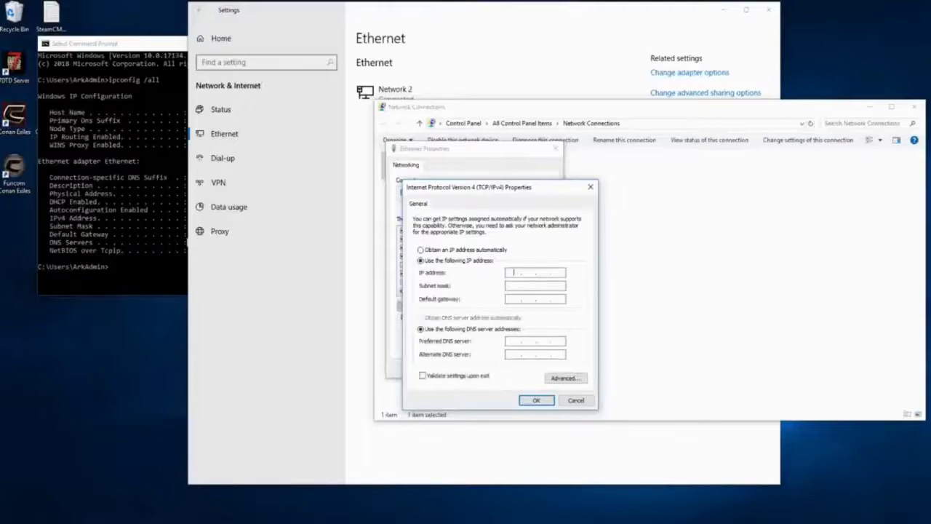
pyautogui.write('192 . 168 . 254 . 12')
pyautogui.press('Tab')
pyautogui.press('Tab')
pyautogui.write('192 . 168 . ')
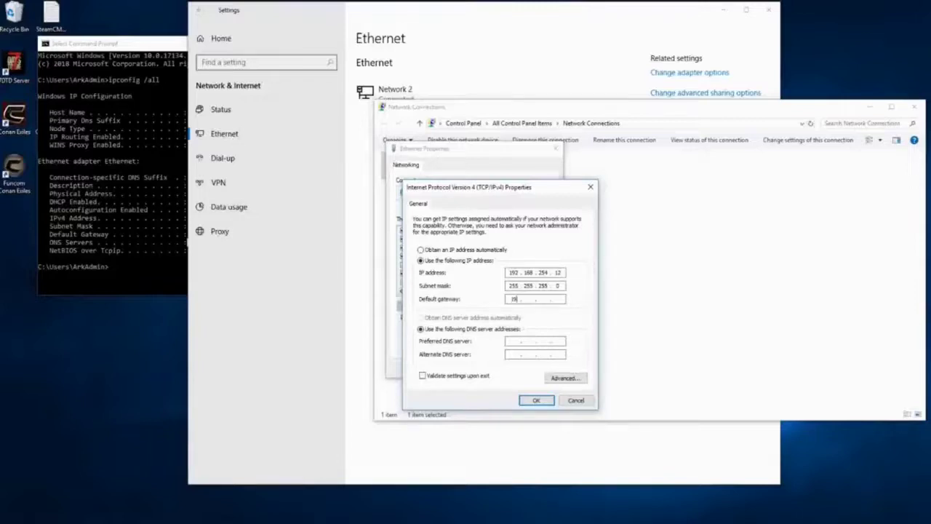
pyautogui.write('254 . 254')
pyautogui.press('Tab')
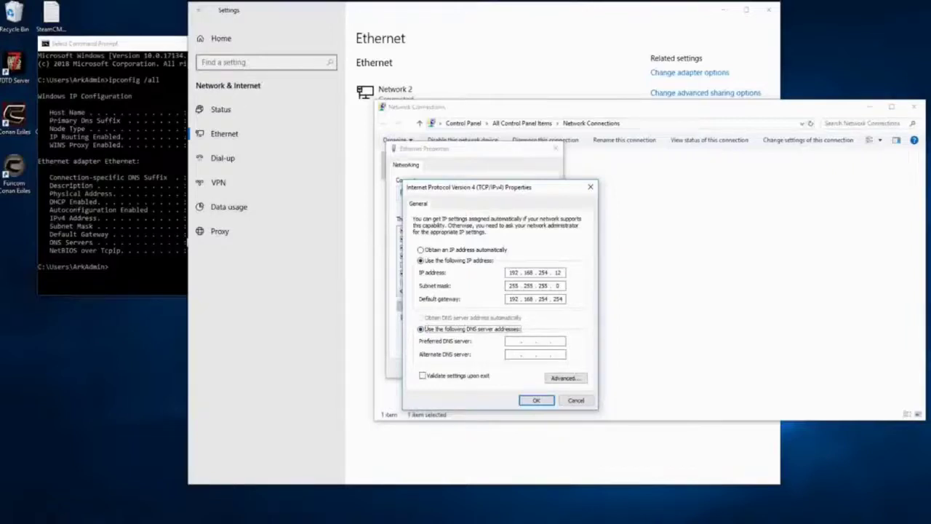
pyautogui.press('Tab')
pyautogui.write('192 . 168 . 254 . 254')
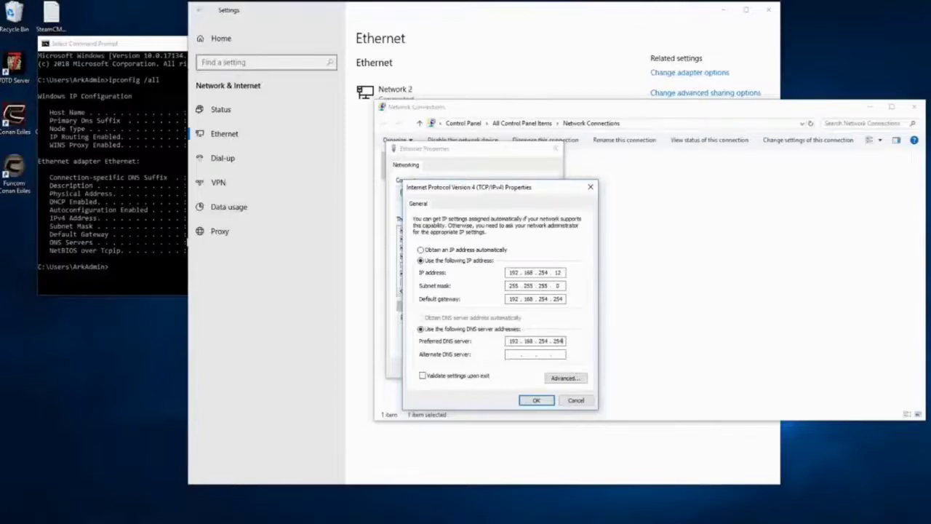
pyautogui.press('Return')
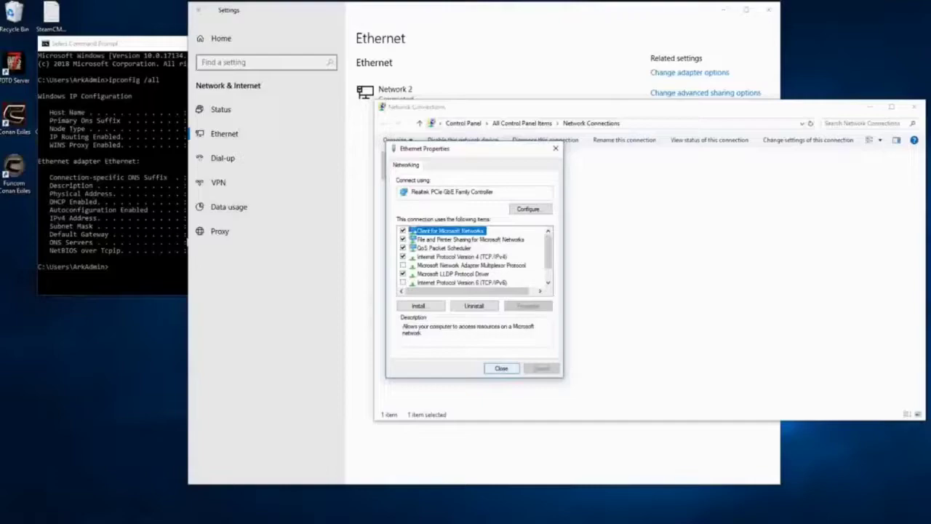
pyautogui.click(501, 368)
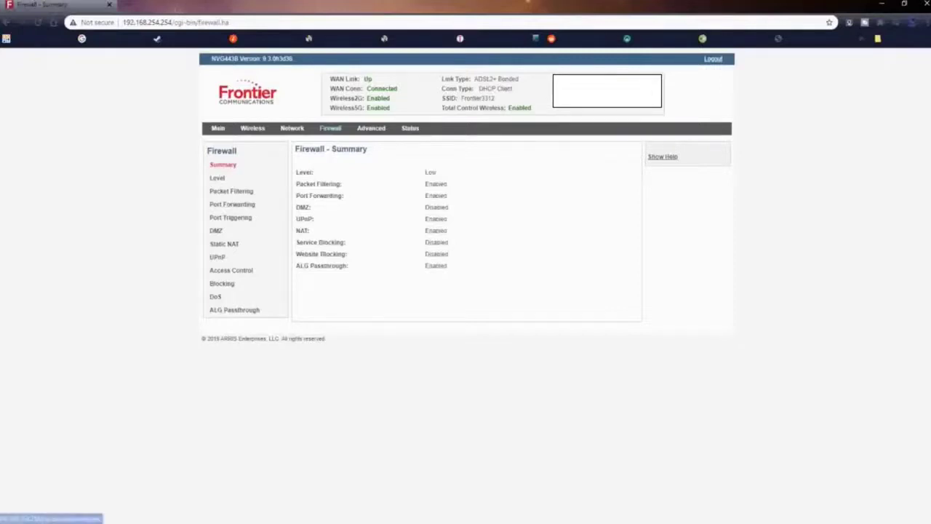
# Open the router's Firewall Port Forwarding page listing the 7DTD rules
pyautogui.click(232, 204)
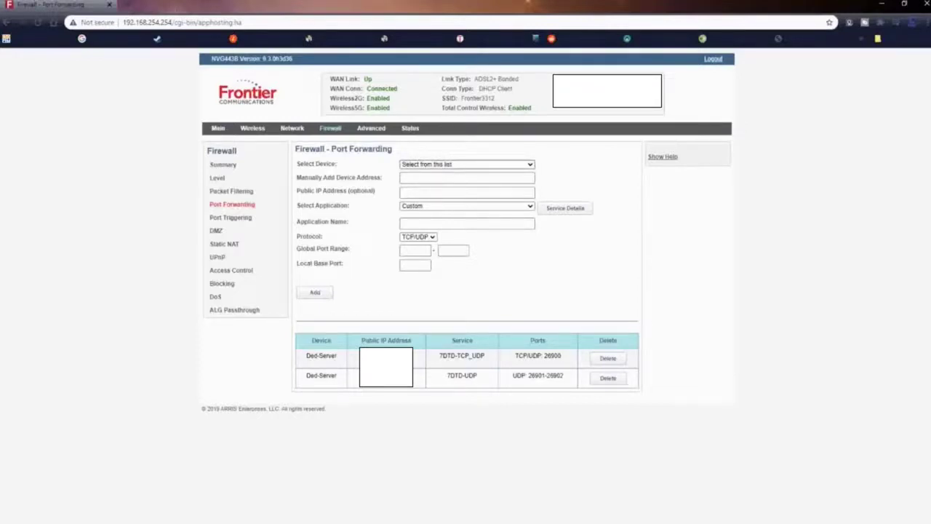
# Point the new forwarding rule at 192.168.254.12/Ded-Server with application set to Custom
pyautogui.click(466, 164)
pyautogui.click(451, 180)
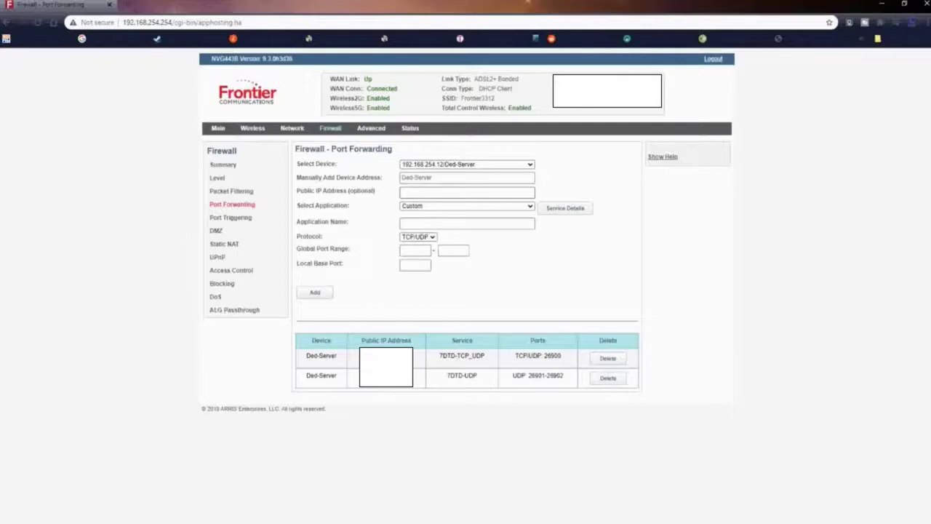
pyautogui.click(466, 206)
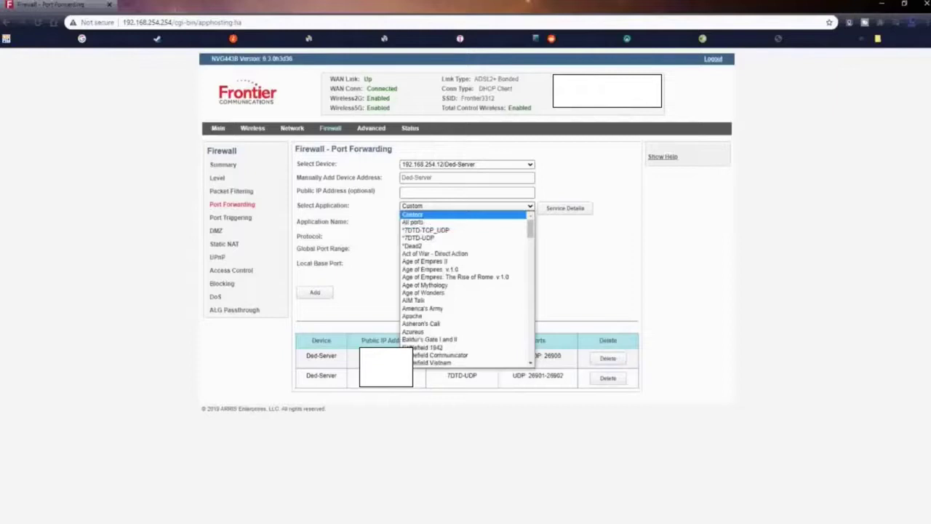
pyautogui.press('Down')
pyautogui.press('Down')
pyautogui.press('Down')
pyautogui.press('Escape')
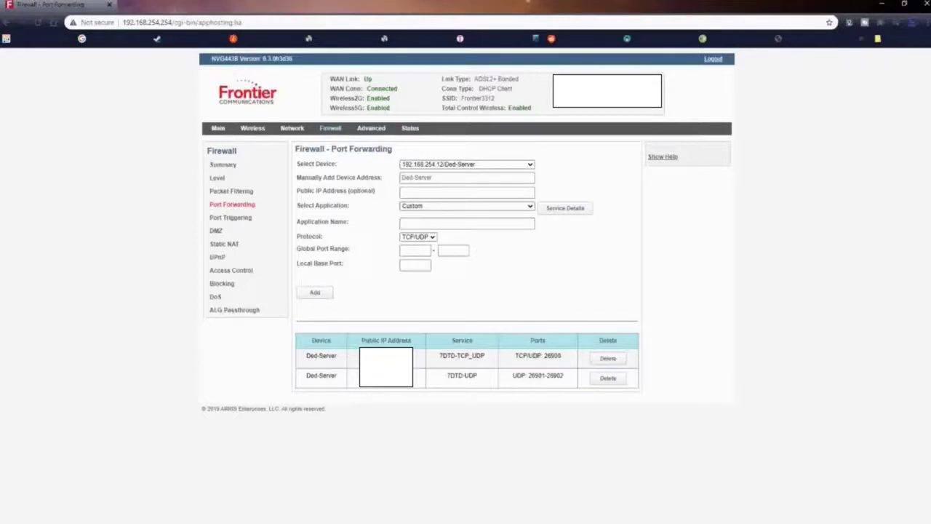
pyautogui.click(467, 223)
pyautogui.press('Escape')
pyautogui.click(466, 206)
pyautogui.click(493, 299)
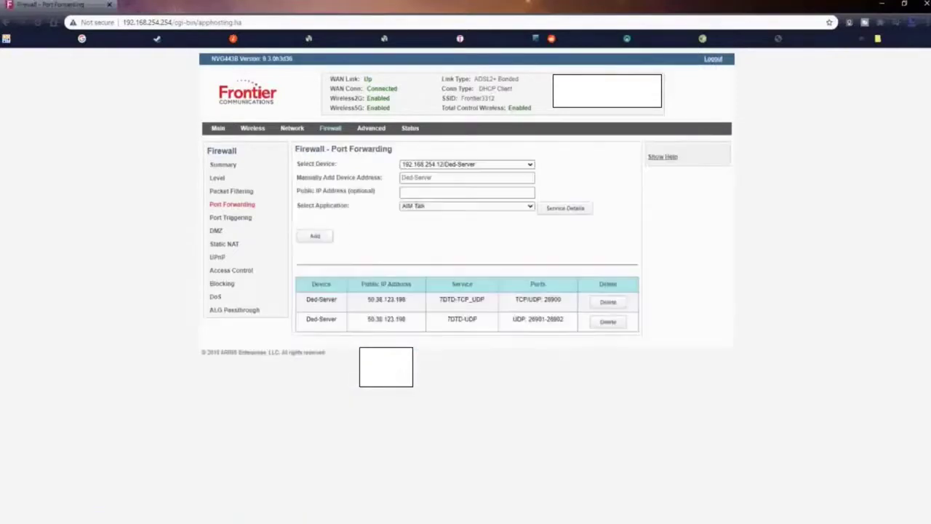
pyautogui.press('Up')
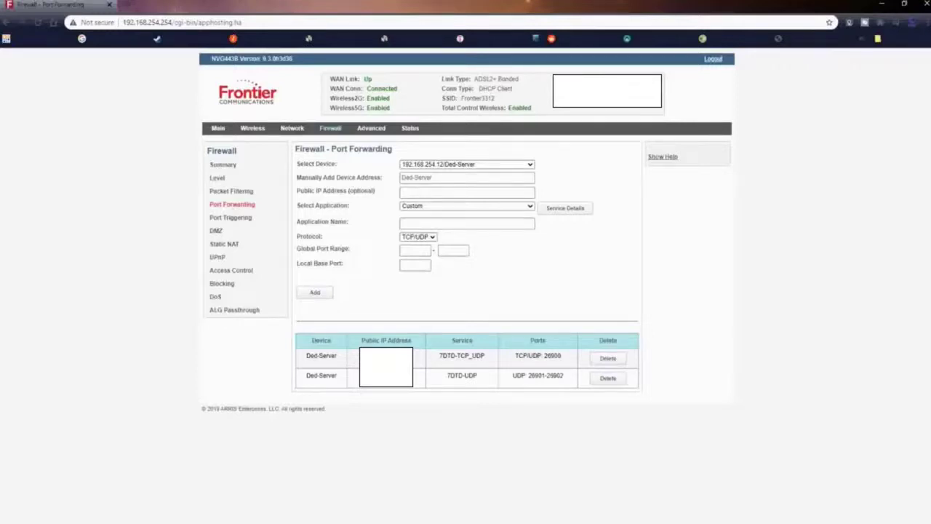
# Add a Conan-TCP rule forwarding TCP/UDP port 27015 to Ded-Server
pyautogui.click(467, 223)
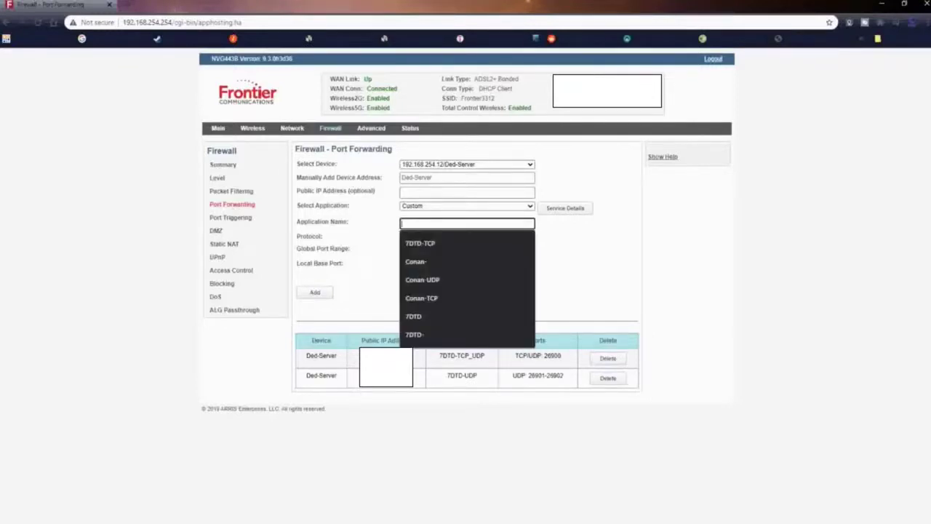
pyautogui.press('Down')
pyautogui.press('Down')
pyautogui.press('Down')
pyautogui.press('Down')
pyautogui.press('Return')
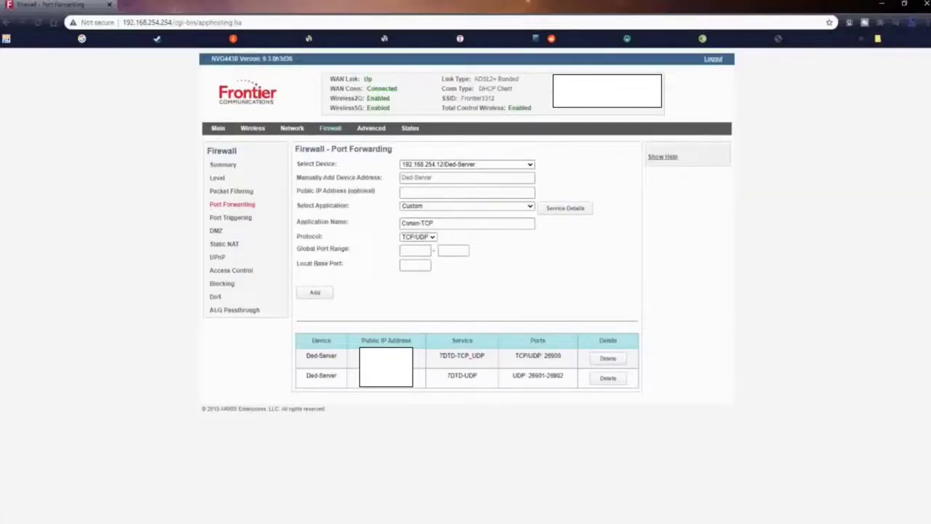
pyautogui.click(415, 250)
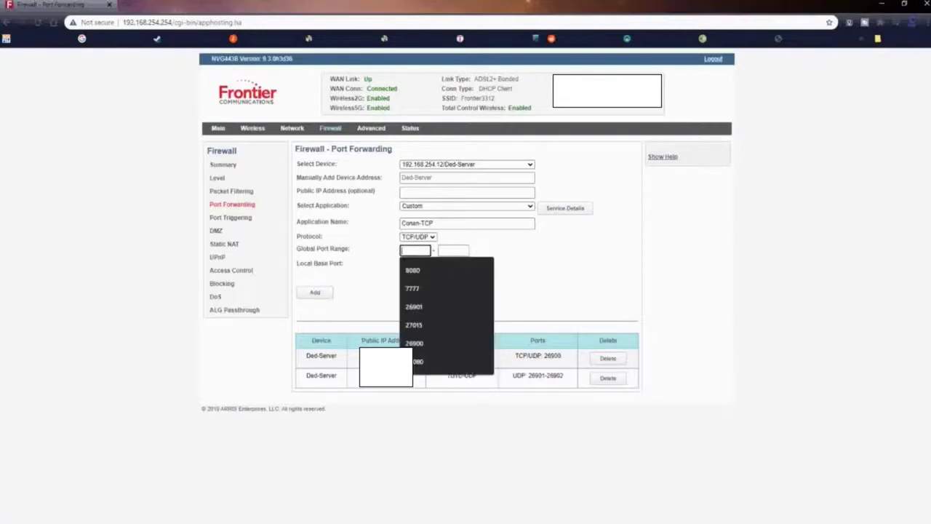
pyautogui.press('Down')
pyautogui.press('Down')
pyautogui.press('Down')
pyautogui.press('Down')
pyautogui.press('Return')
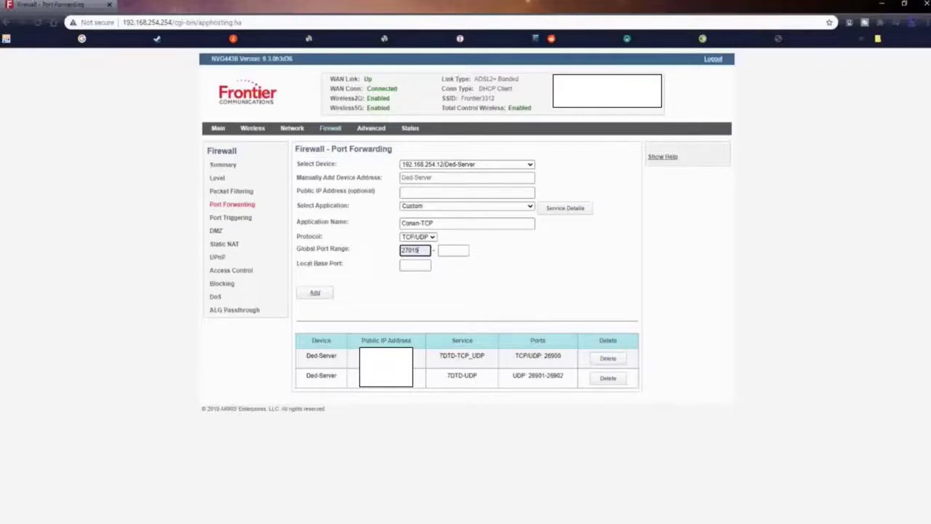
pyautogui.click(315, 292)
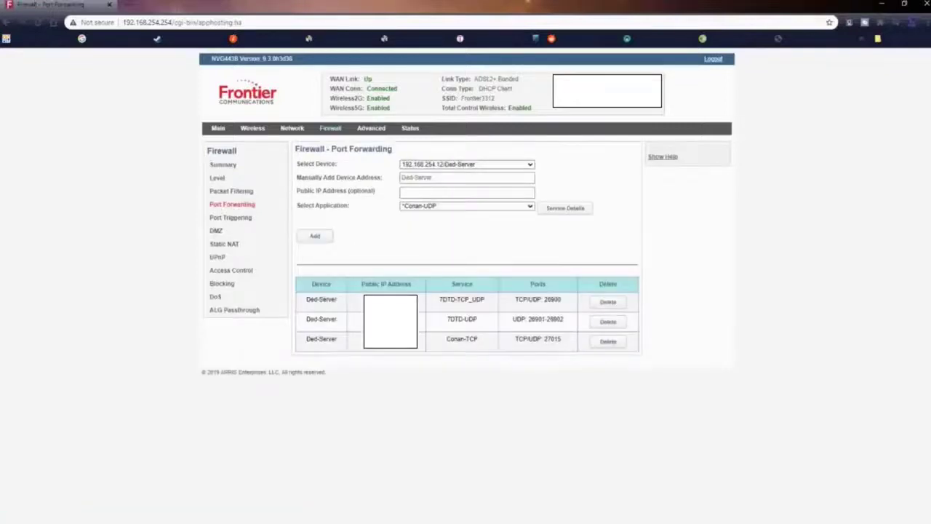
pyautogui.click(315, 236)
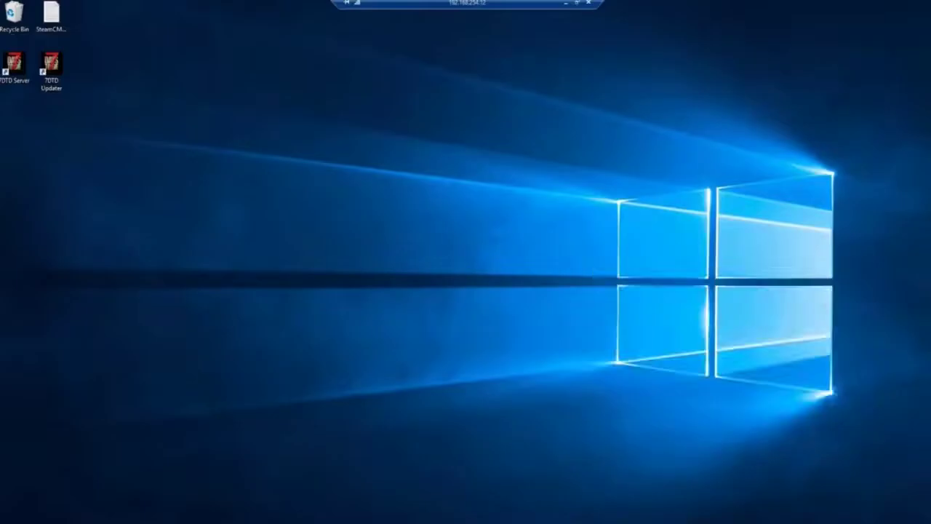
# Open SteamCMD\Ded_Server in File Explorer and create a folder named Conan_Exiles
pyautogui.press('super+e')
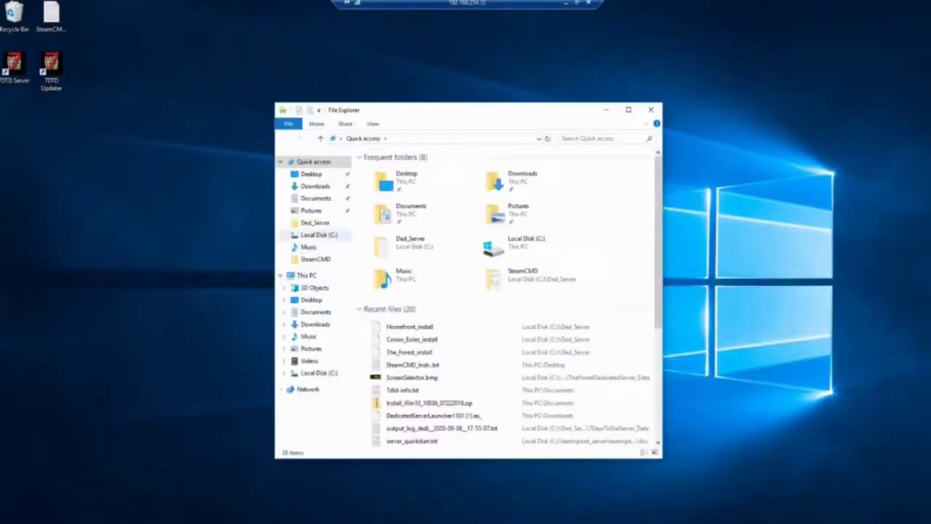
pyautogui.click(314, 259)
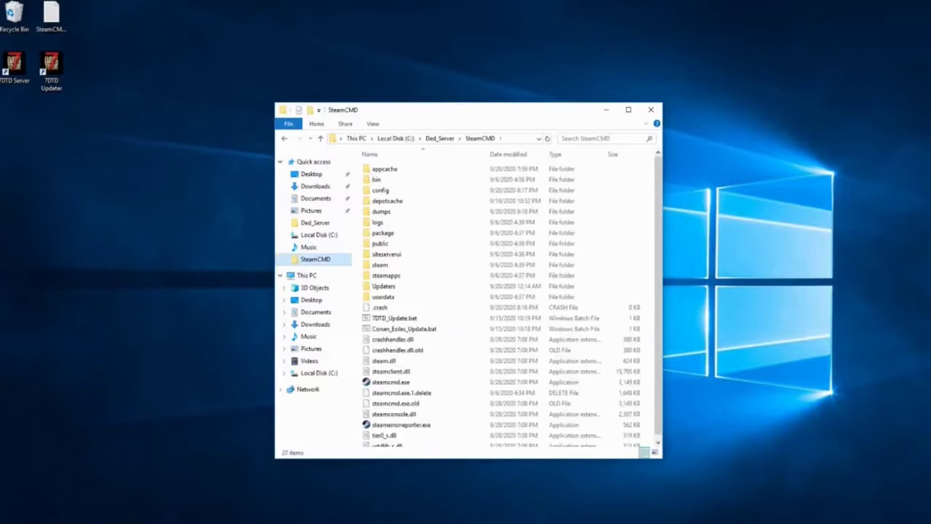
pyautogui.click(315, 223)
pyautogui.rightClick(405, 292)
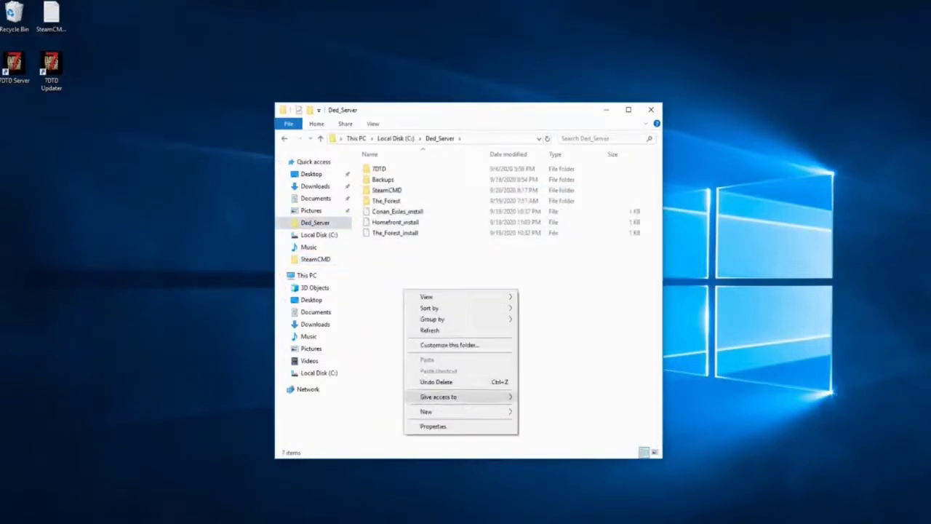
pyautogui.moveTo(436, 411)
pyautogui.click(560, 412)
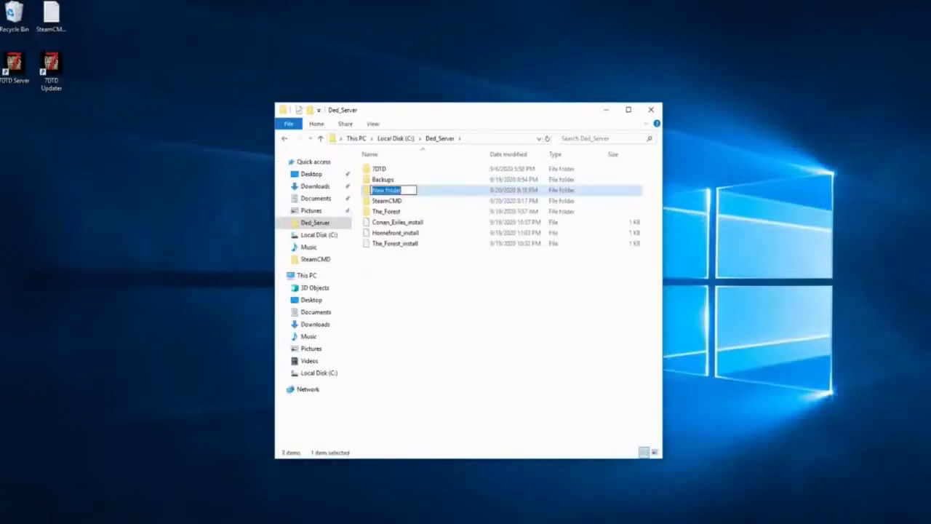
pyautogui.write('Conan_Exiles')
pyautogui.press('Return')
# Create a second new folder inside Ded_Server
pyautogui.rightClick(486, 344)
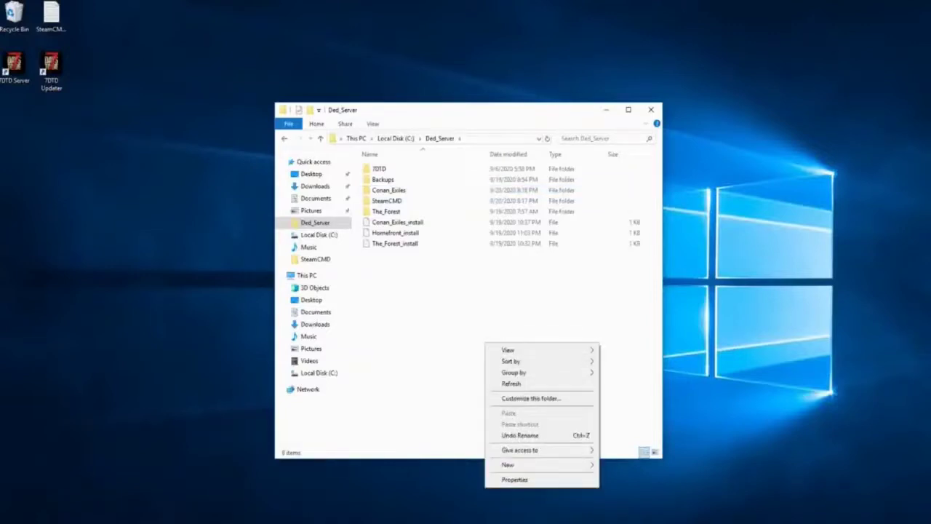
pyautogui.moveTo(507, 464)
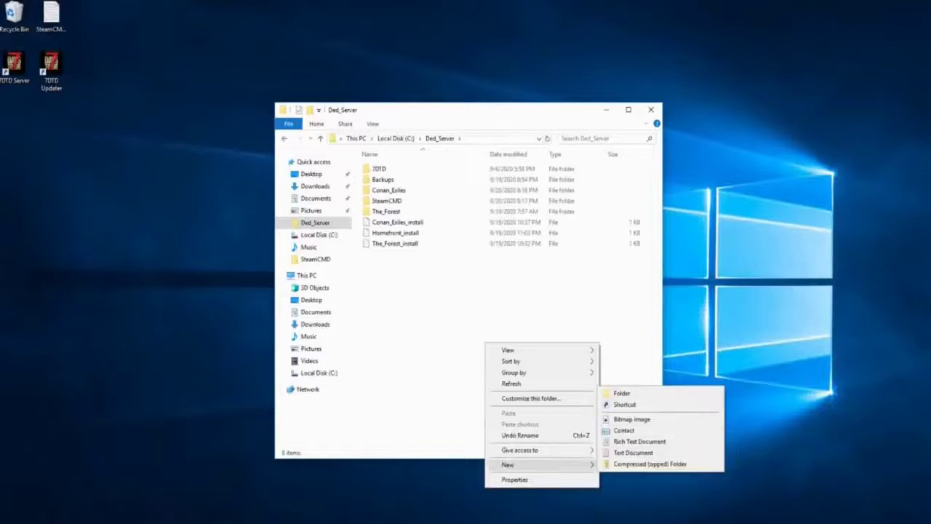
pyautogui.click(622, 393)
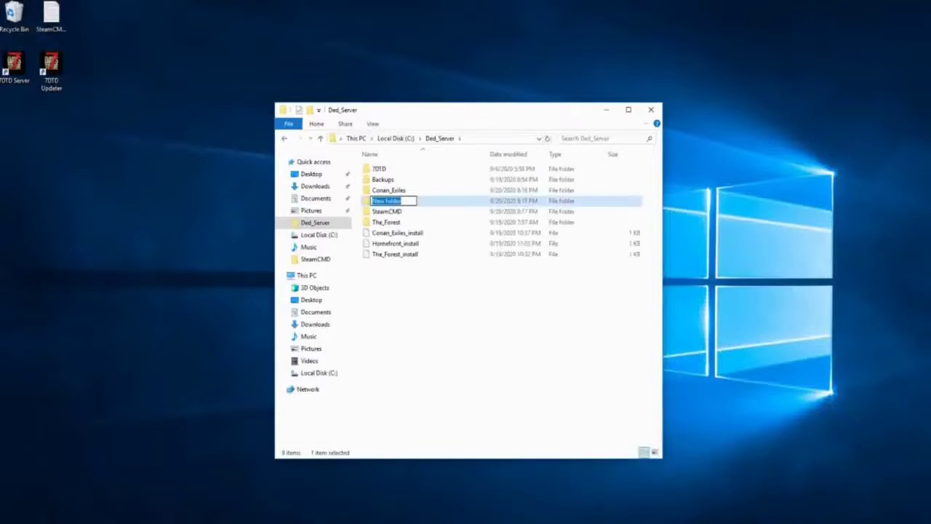
# Name the second folder Funcom_Conan_Exiles and open Conan_Exiles_install in Notepad
pyautogui.write('Huncom_Conan_Exiles')
pyautogui.press('Return')
pyautogui.click(398, 232)
pyautogui.doubleClick(397, 232)
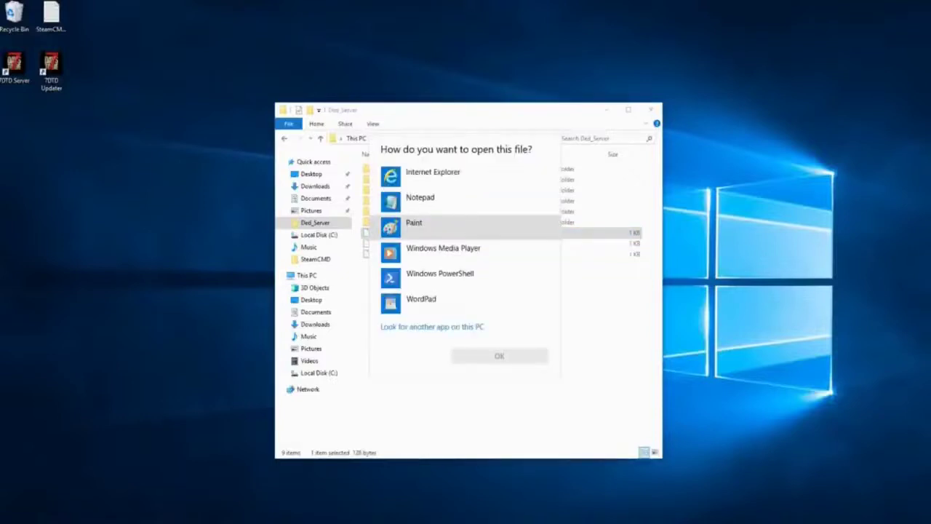
pyautogui.click(419, 197)
pyautogui.click(499, 355)
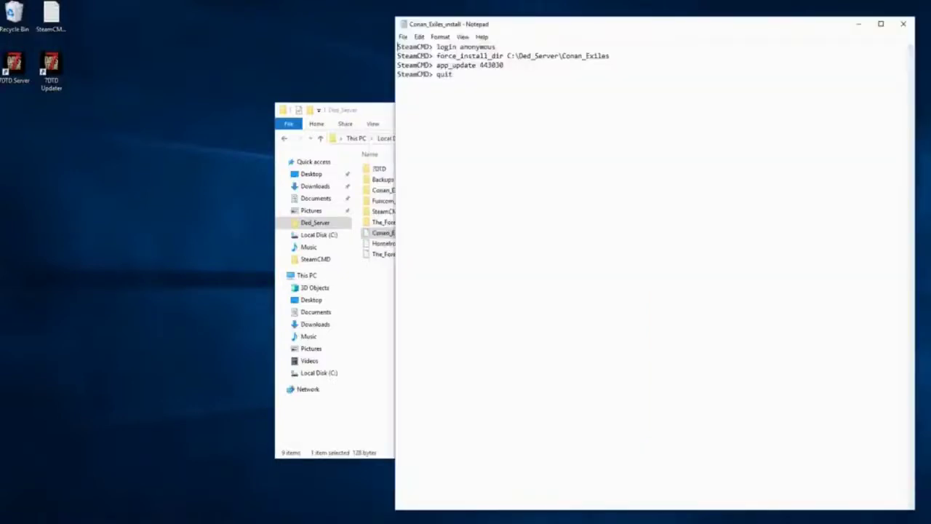
# Select the anonymous login command and open the SteamCMD folder
pyautogui.moveTo(437, 47); pyautogui.dragTo(498, 47)
pyautogui.hotkey('ctrl', 'c')
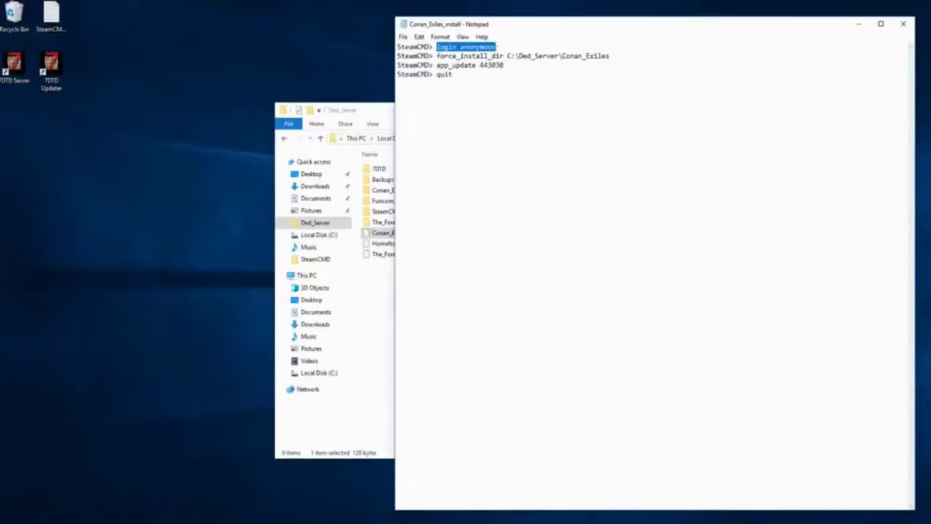
pyautogui.click(335, 110)
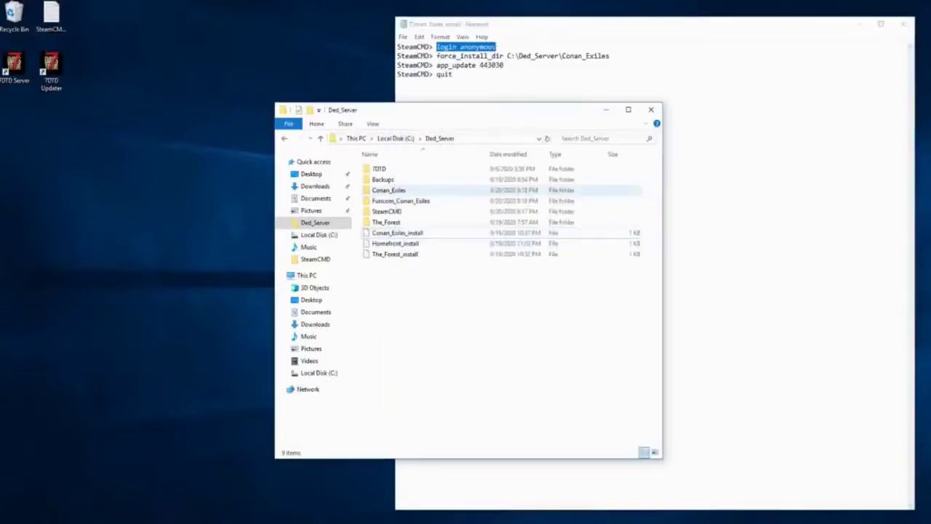
pyautogui.click(387, 211)
pyautogui.doubleClick(386, 211)
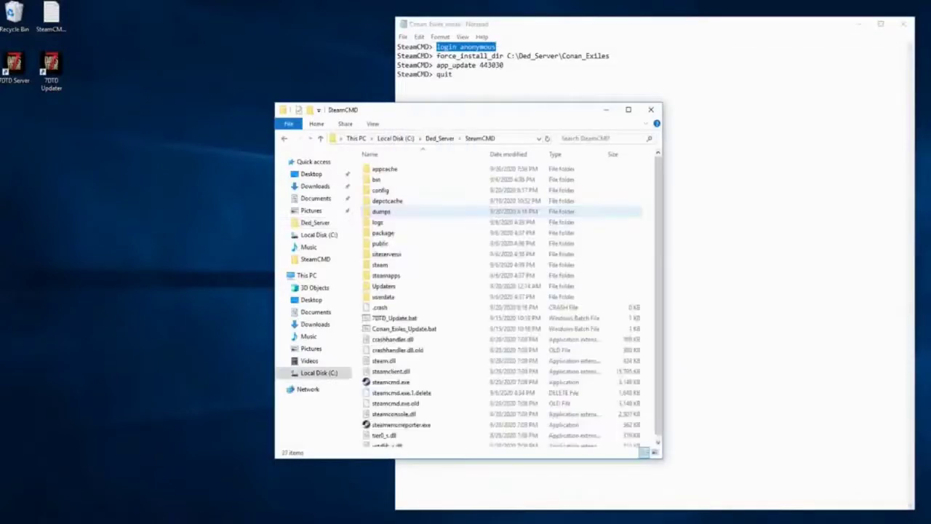
# Launch steamcmd.exe, log in anonymously and set force_install_dir C:\Ded_Server\Conan_Exiles
pyautogui.doubleClick(391, 382)
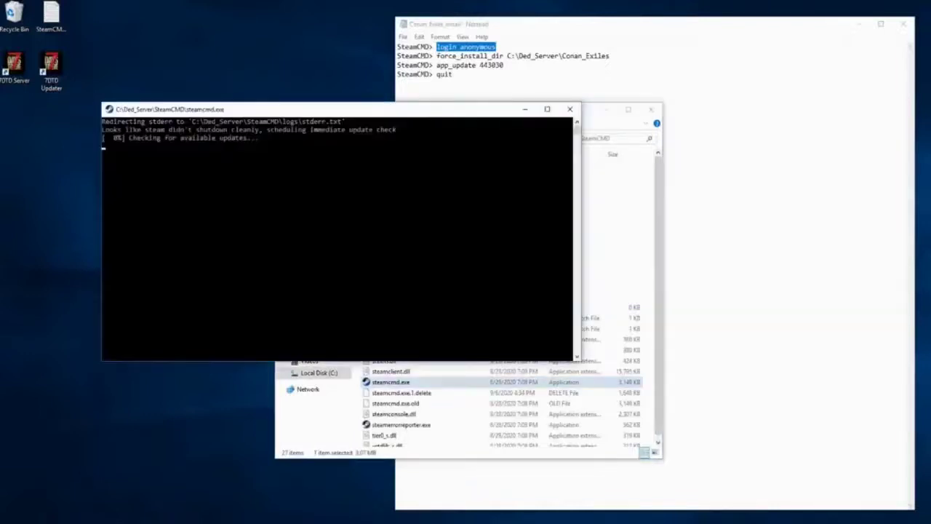
pyautogui.hotkey('ctrl', 'v')
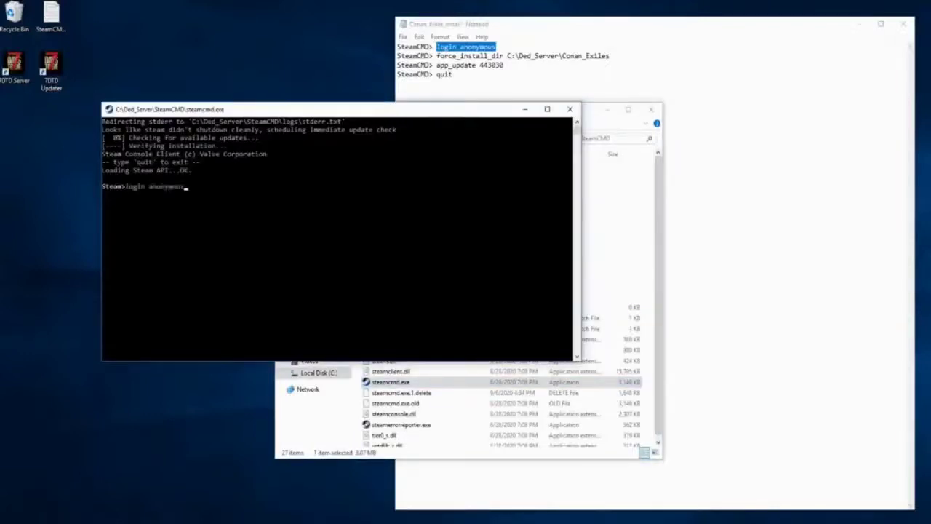
pyautogui.press('Return')
pyautogui.moveTo(436, 56); pyautogui.dragTo(611, 57)
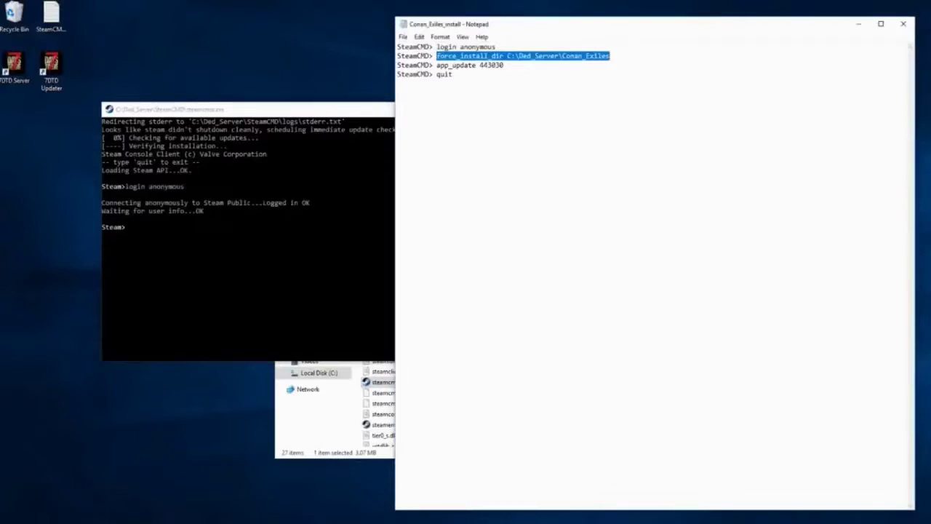
pyautogui.hotkey('ctrl', 'c')
pyautogui.hotkey('alt', 'Tab')
pyautogui.hotkey('ctrl', 'v')
pyautogui.press('Return')
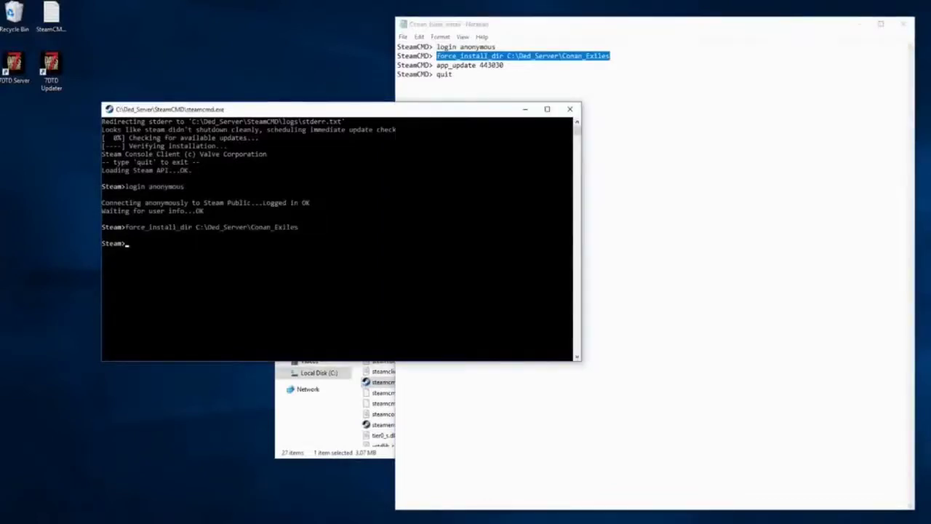
# Run app_update 443030 to download the Conan Exiles server files
pyautogui.moveTo(436, 64); pyautogui.dragTo(503, 65)
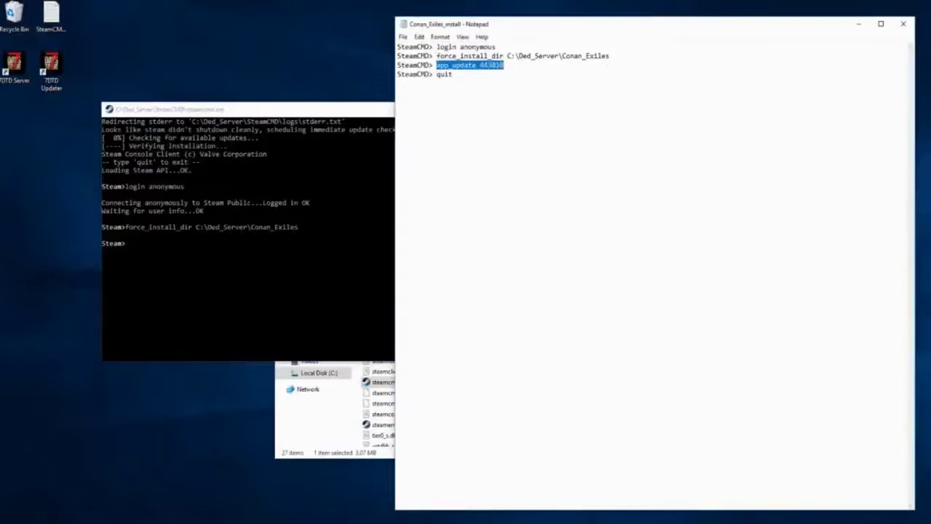
pyautogui.hotkey('ctrl', 'c')
pyautogui.hotkey('alt', 'Tab')
pyautogui.hotkey('ctrl', 'v')
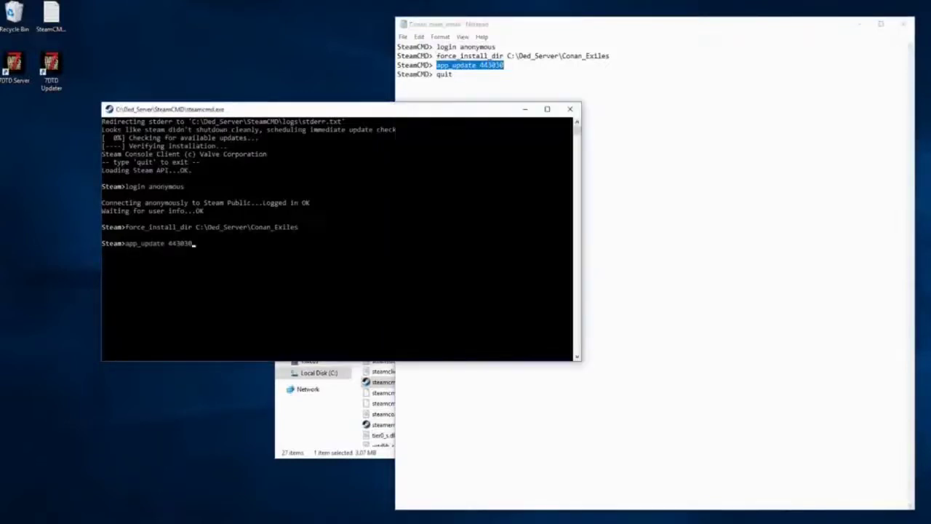
pyautogui.press('Return')
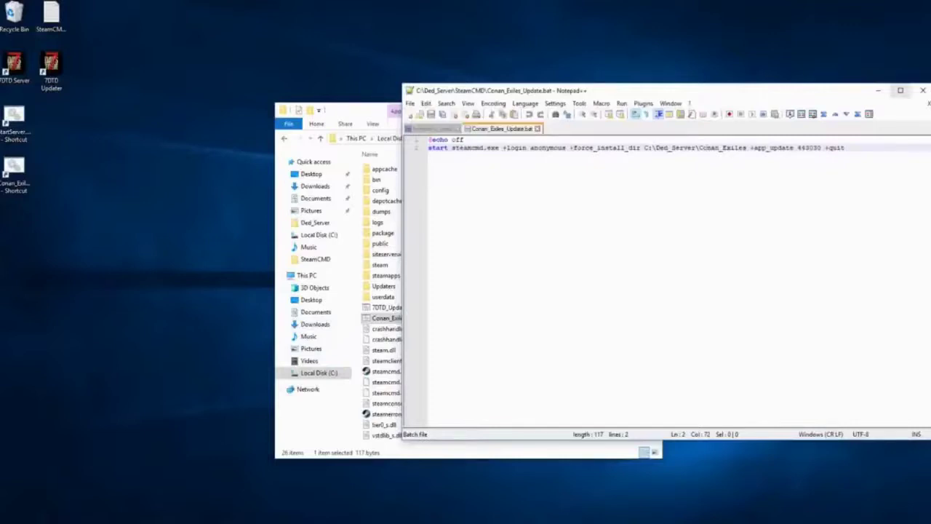
# Close Notepad++ and rename the startServer shortcut to Conan Exiles
pyautogui.click(922, 91)
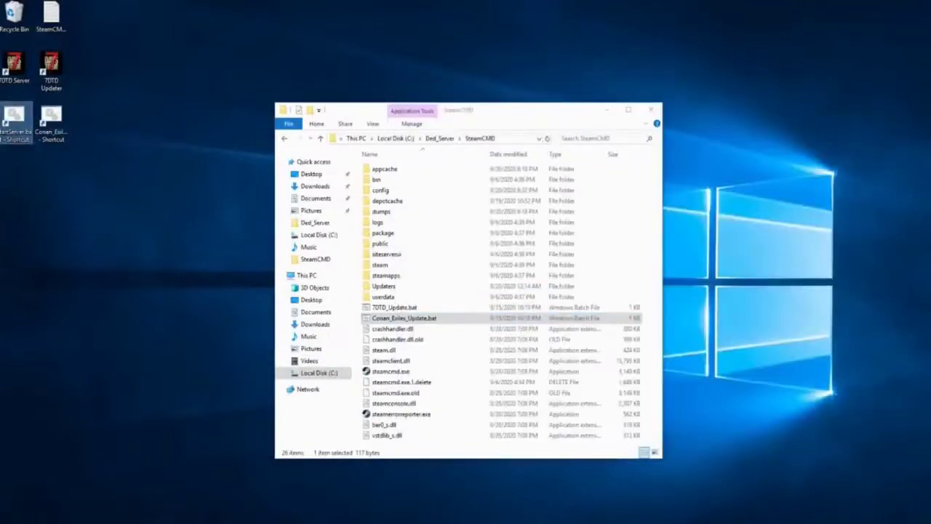
pyautogui.press('F2')
pyautogui.write('Conan')
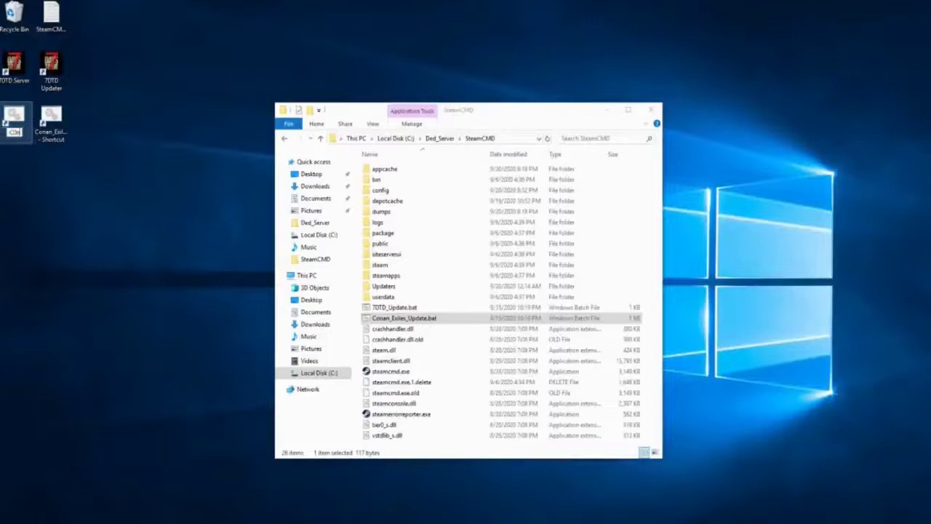
pyautogui.press('BackSpace')
pyautogui.press('BackSpace')
pyautogui.press('BackSpace')
pyautogui.press('BackSpace')
pyautogui.write('onan Exiles')
pyautogui.press('Return')
# Rename the Conan_Exiles_Update.bat shortcut to Conan Exiles Updater
pyautogui.click(51, 118)
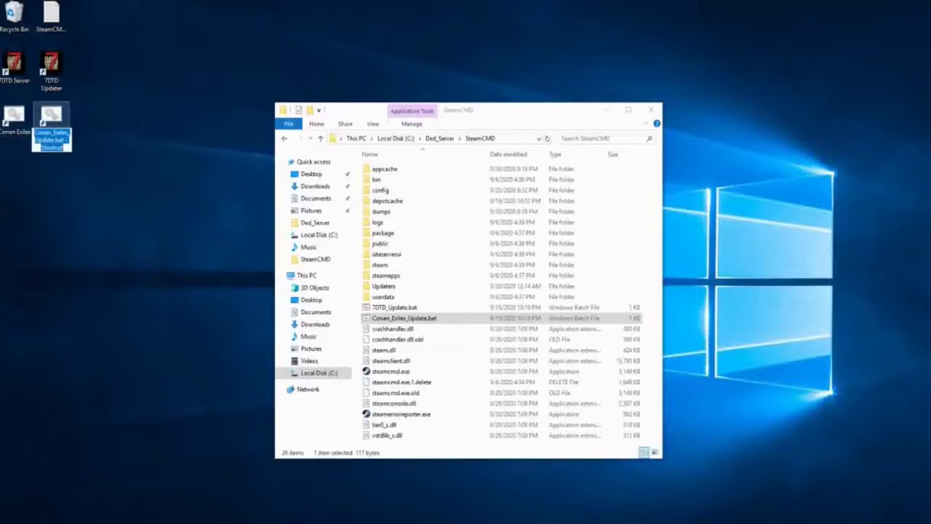
pyautogui.press('F2')
pyautogui.write('Conan E')
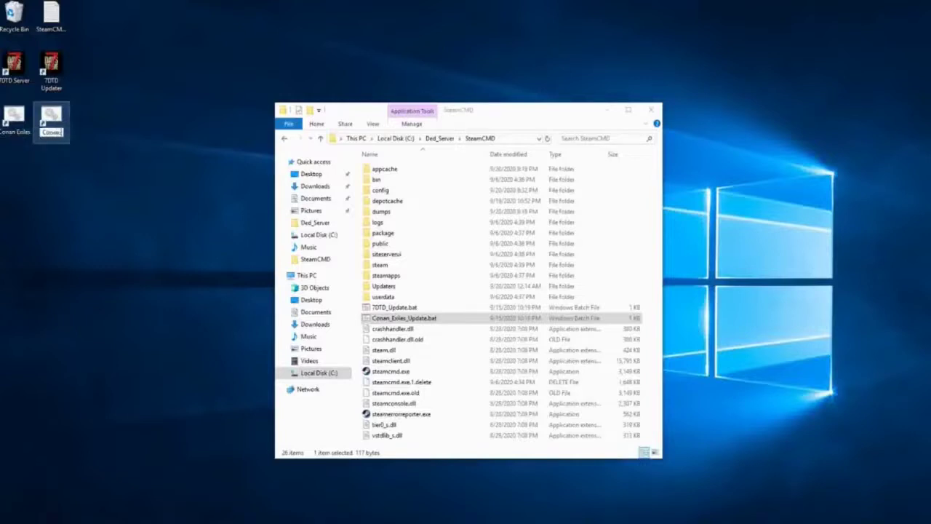
pyautogui.write('xiles Updater')
pyautogui.press('Return')
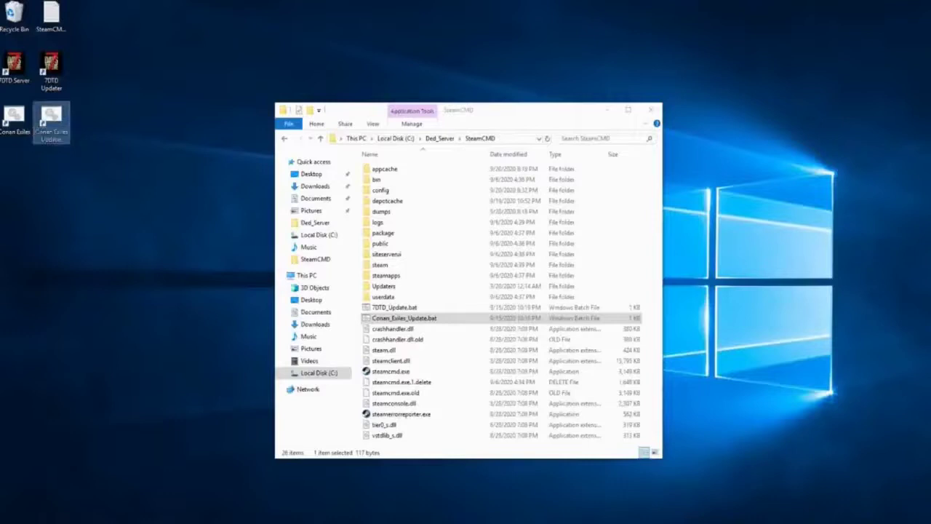
# Give the Conan Exiles and Conan Exiles Updater shortcuts the icon from ConanSandboxServer.exe
pyautogui.rightClick(11, 121)
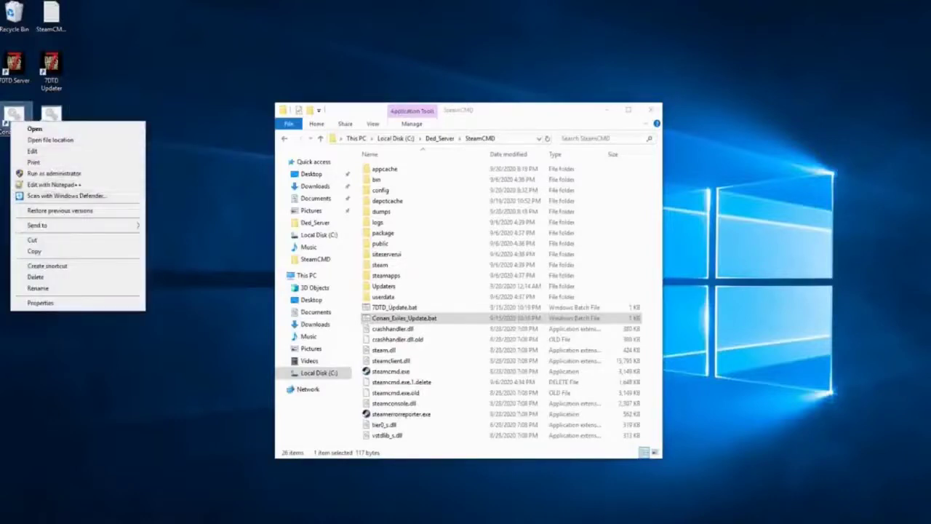
pyautogui.click(40, 302)
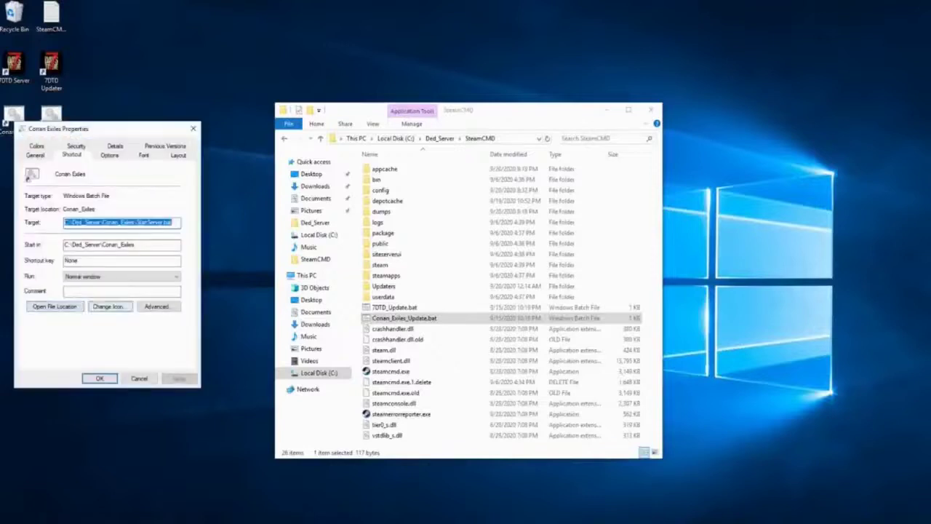
pyautogui.click(108, 306)
pyautogui.click(549, 269)
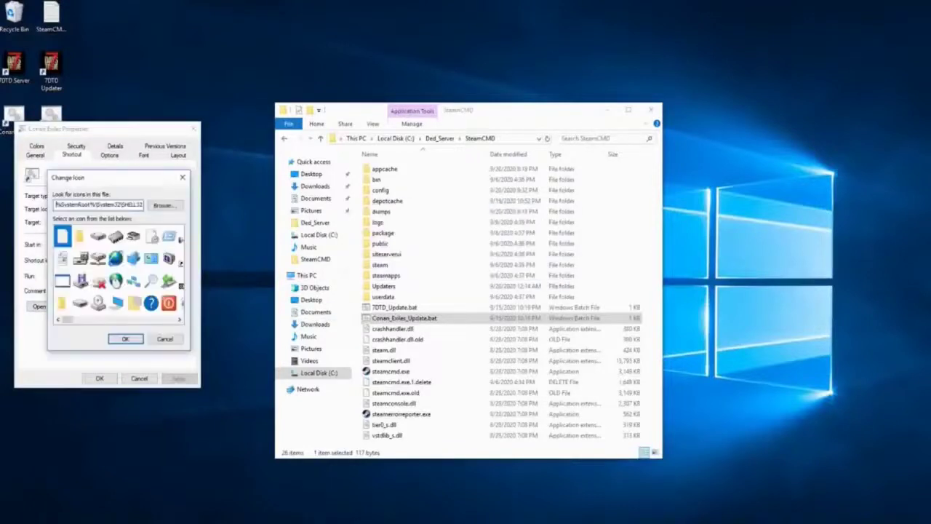
pyautogui.click(165, 205)
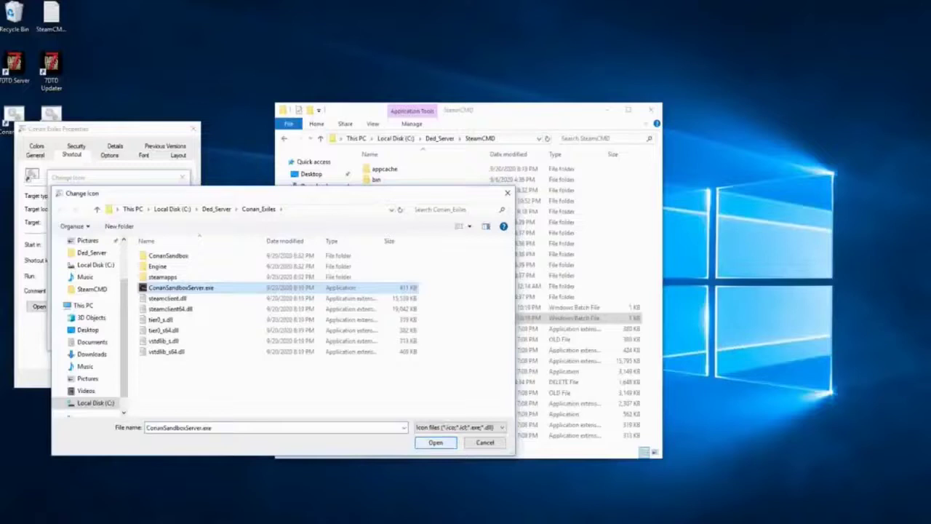
pyautogui.click(436, 443)
pyautogui.click(125, 339)
pyautogui.click(100, 378)
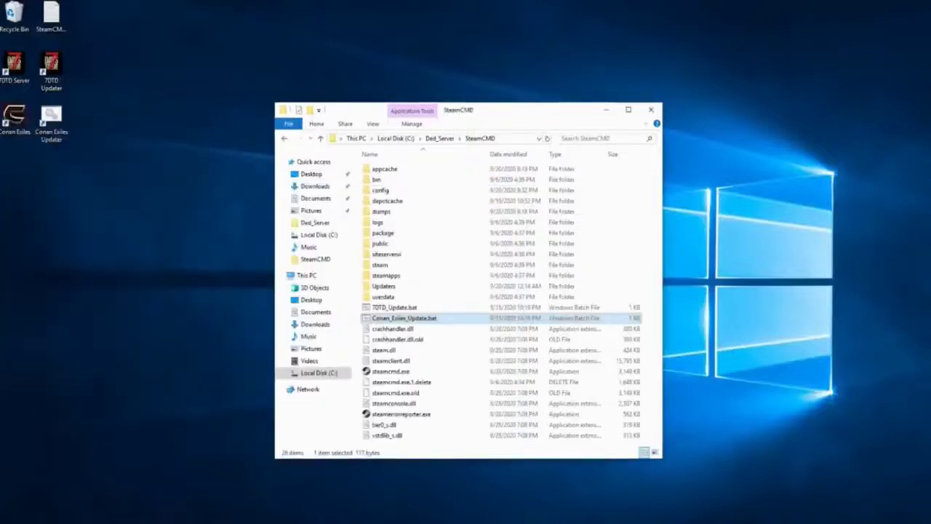
pyautogui.rightClick(51, 120)
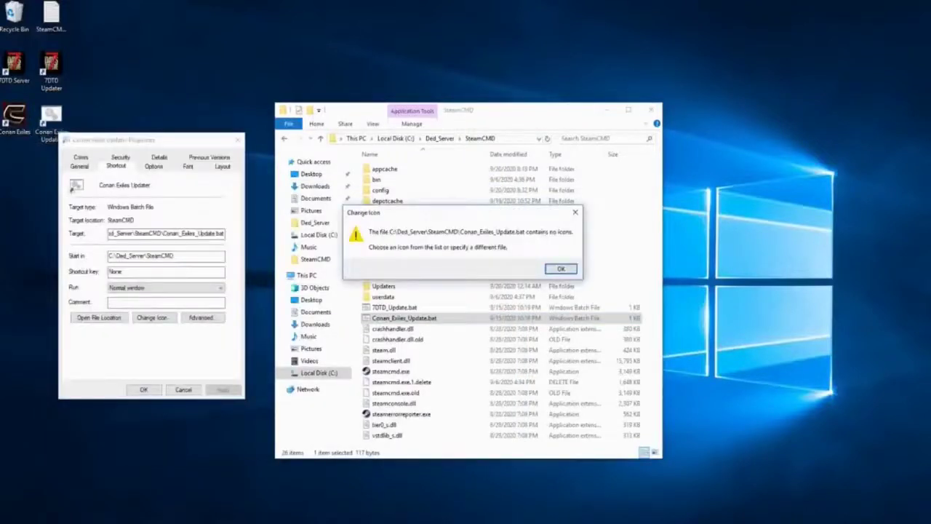
pyautogui.click(561, 268)
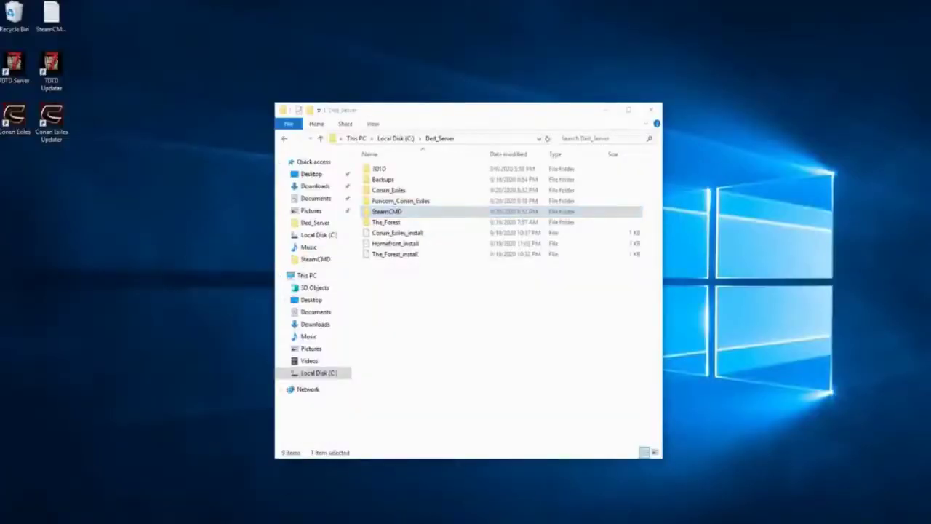
# Download Dedicated Server Launcher 1.1.2 from the forum post's Installation section, keeping the file
pyautogui.click(308, 483)
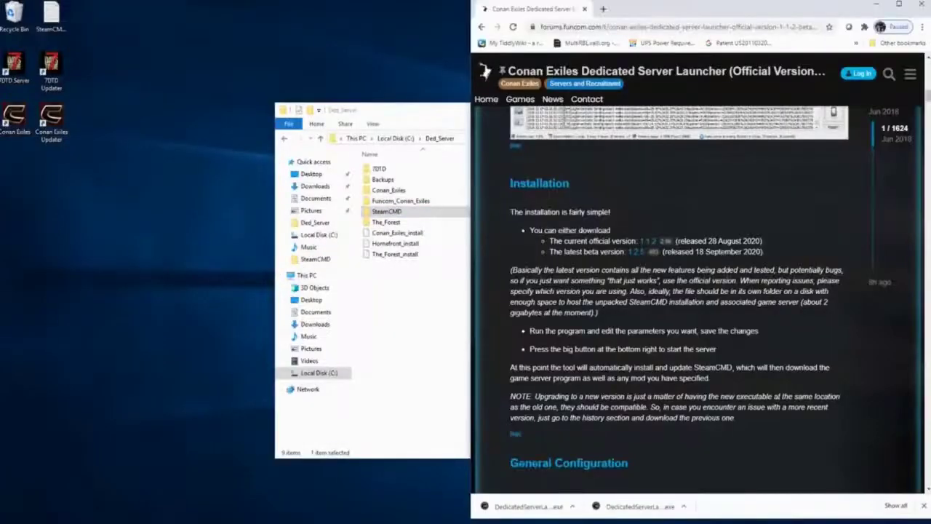
pyautogui.hotkey('ctrl', 'l')
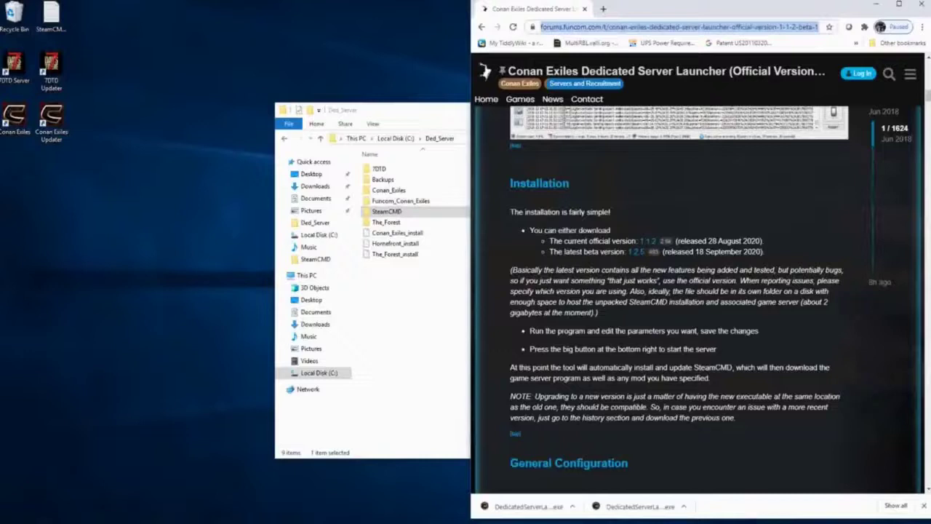
pyautogui.click(924, 505)
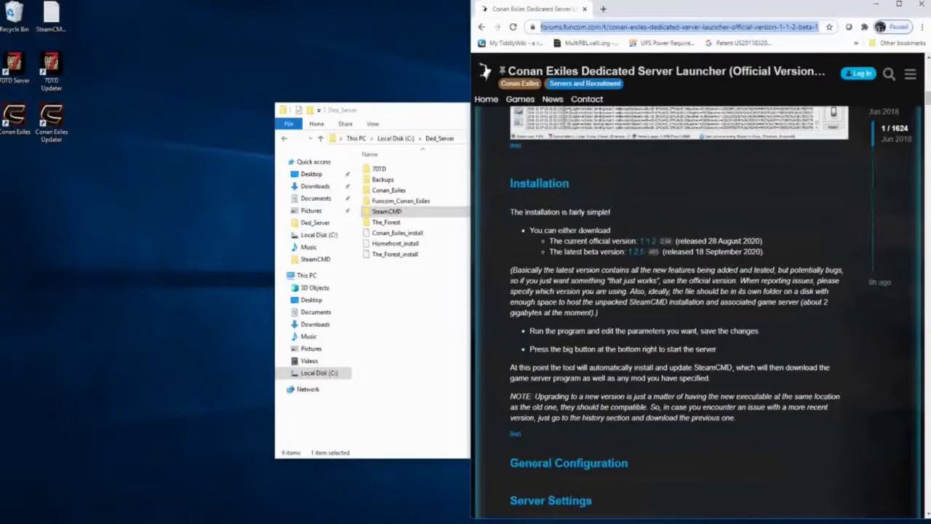
pyautogui.scroll(15, 698, 305)
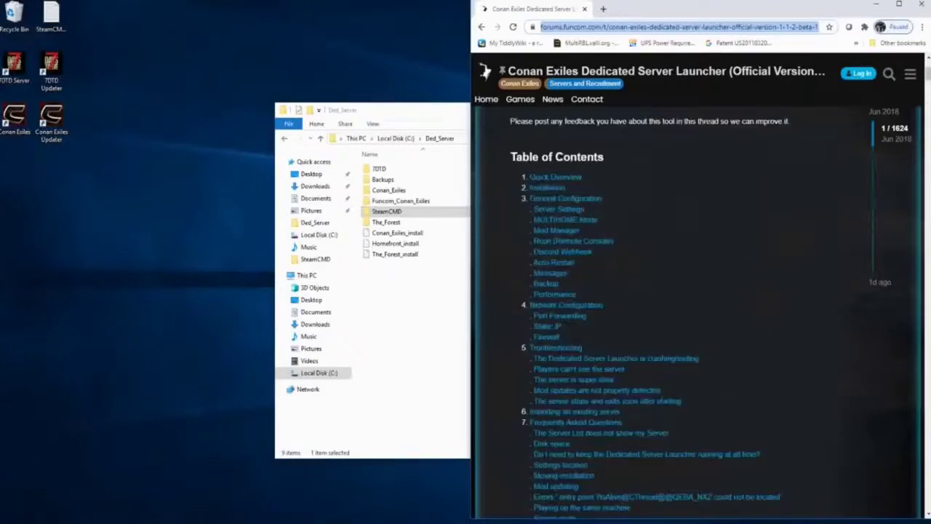
pyautogui.scroll(2, 699, 306)
pyautogui.scroll(-2, 698, 305)
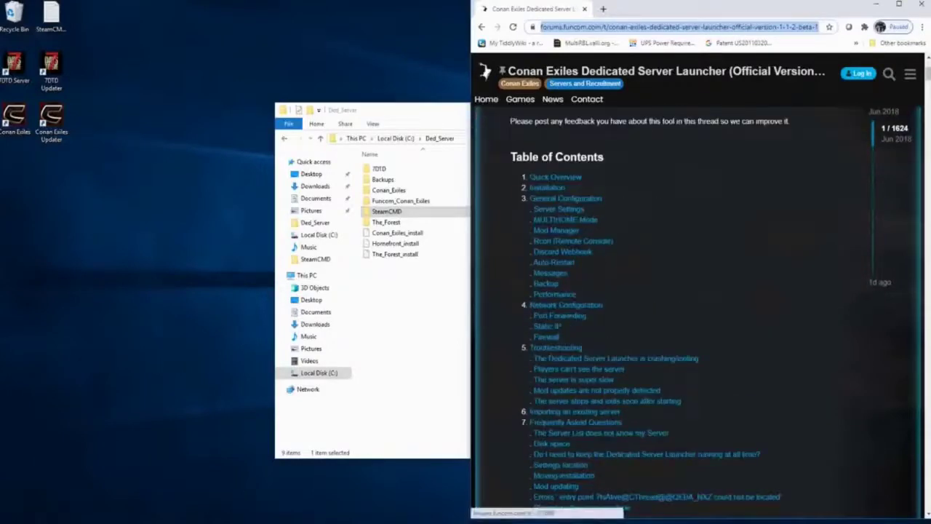
pyautogui.click(546, 187)
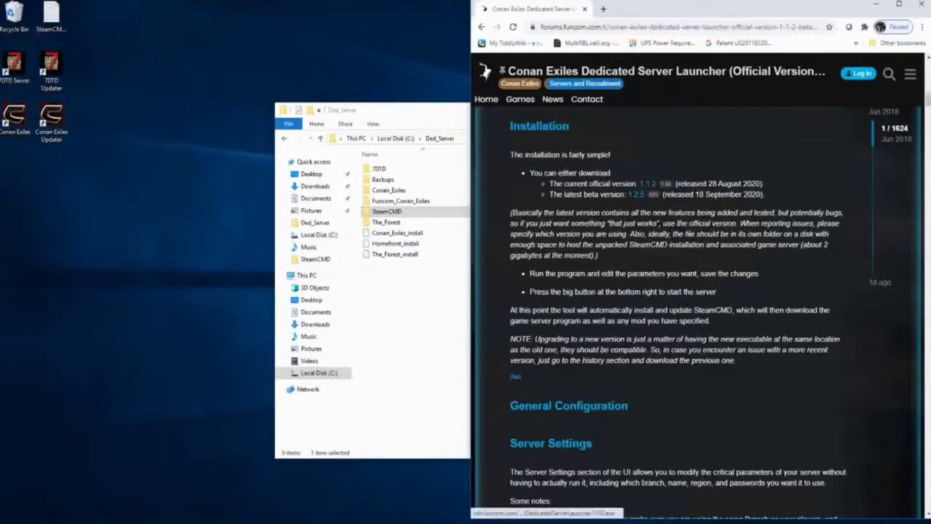
pyautogui.click(643, 183)
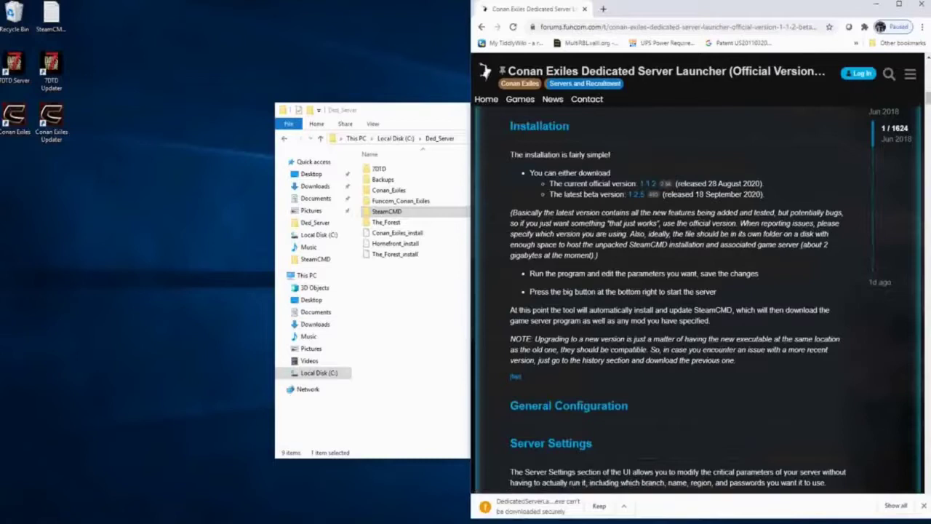
pyautogui.click(598, 505)
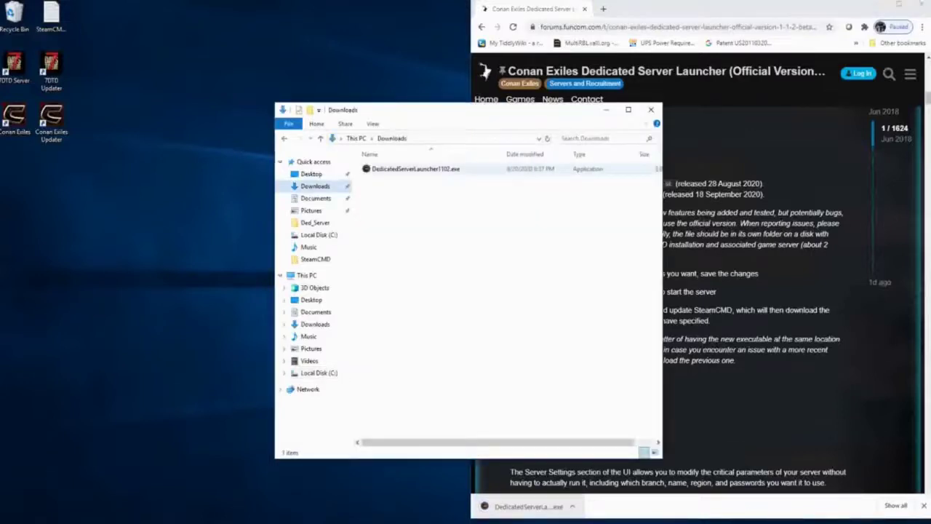
# Move DedicatedServerLauncher1102.exe from Downloads into C:\Ded_Server\Funcom_Conan_Exiles
pyautogui.rightClick(384, 169)
pyautogui.click(407, 311)
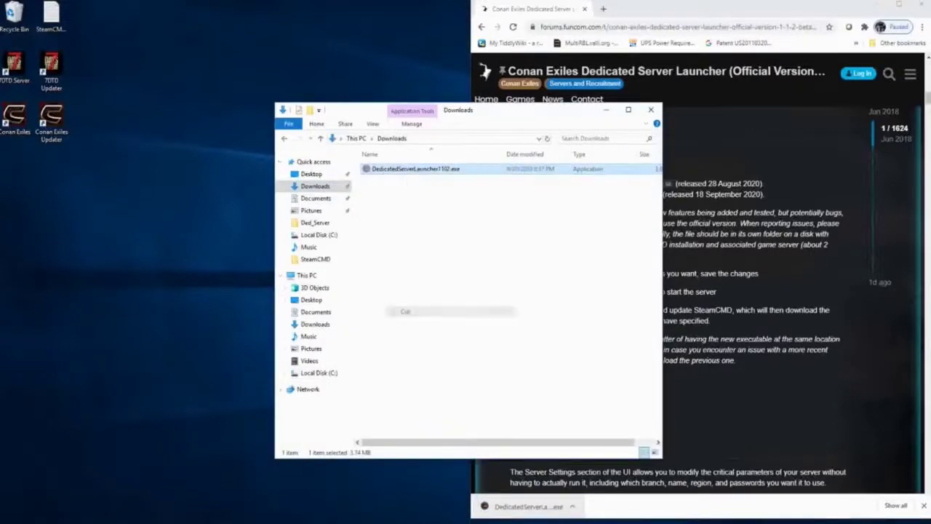
pyautogui.click(320, 223)
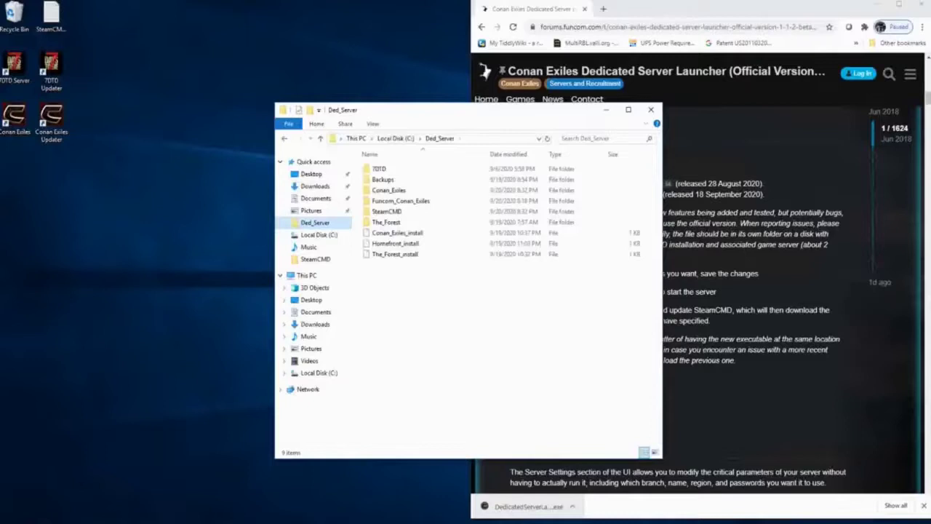
pyautogui.doubleClick(401, 201)
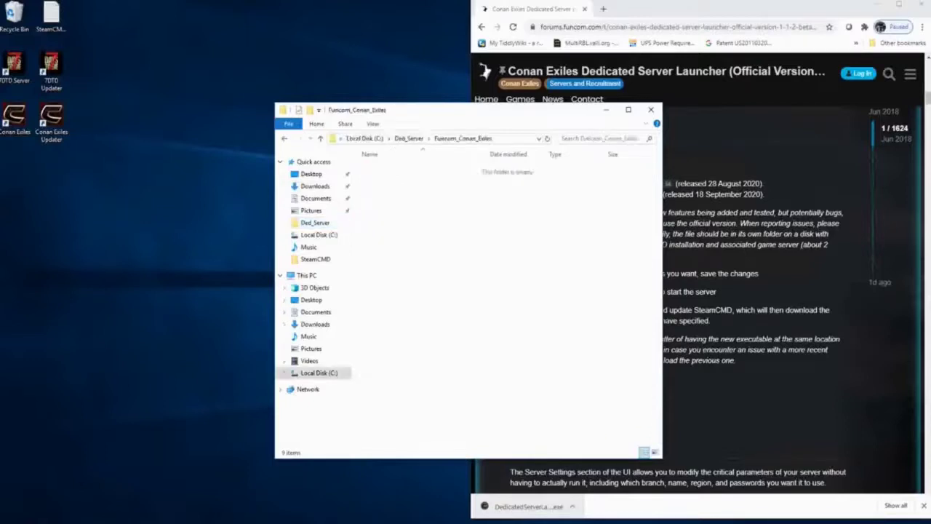
pyautogui.rightClick(402, 222)
pyautogui.click(426, 293)
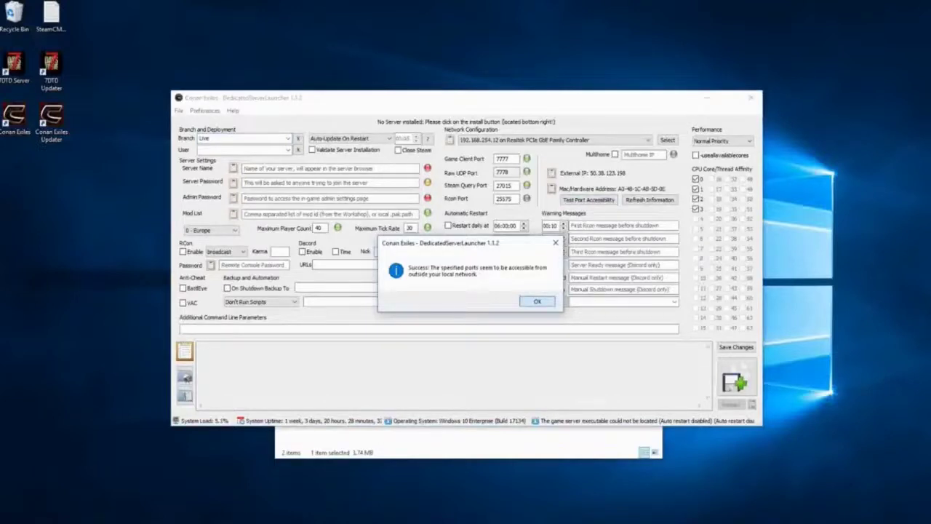
# Enter user 'anonymous', server name Dead_Server, and the server and admin passwords
pyautogui.click(537, 301)
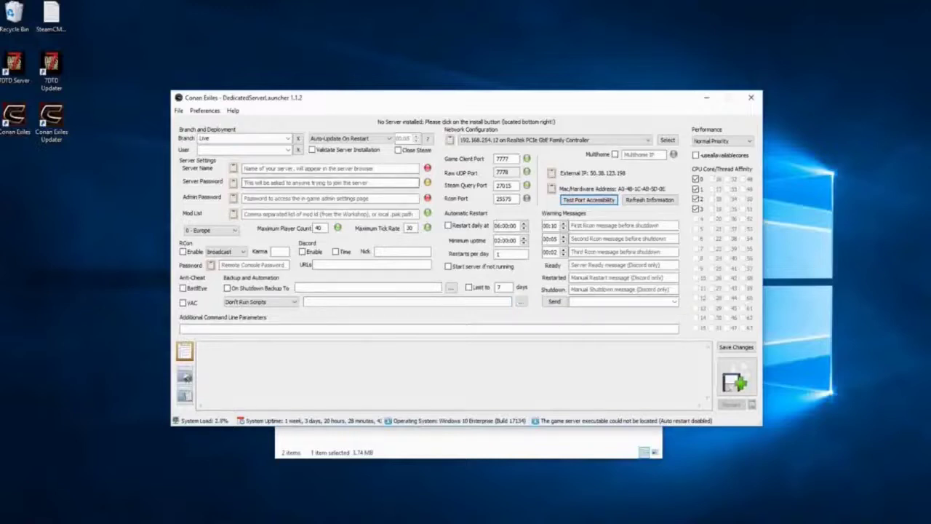
pyautogui.click(243, 149)
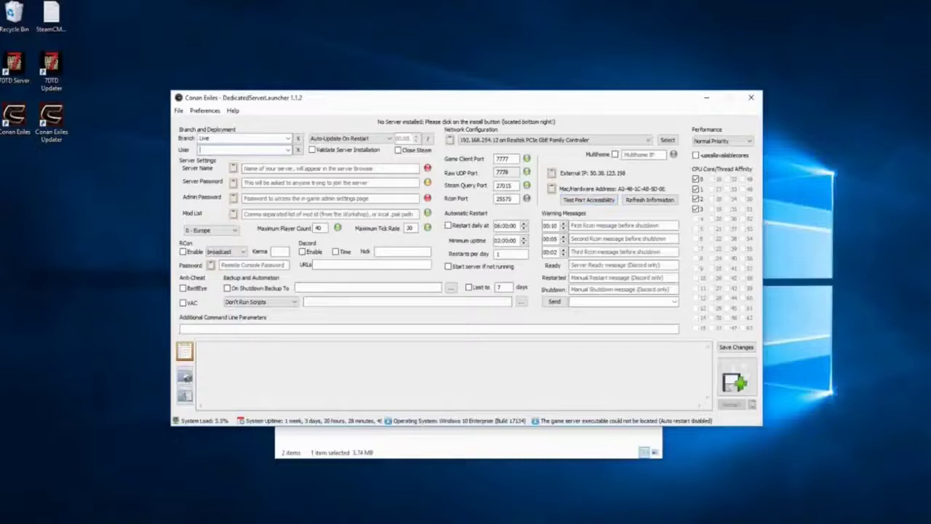
pyautogui.write('anonymous')
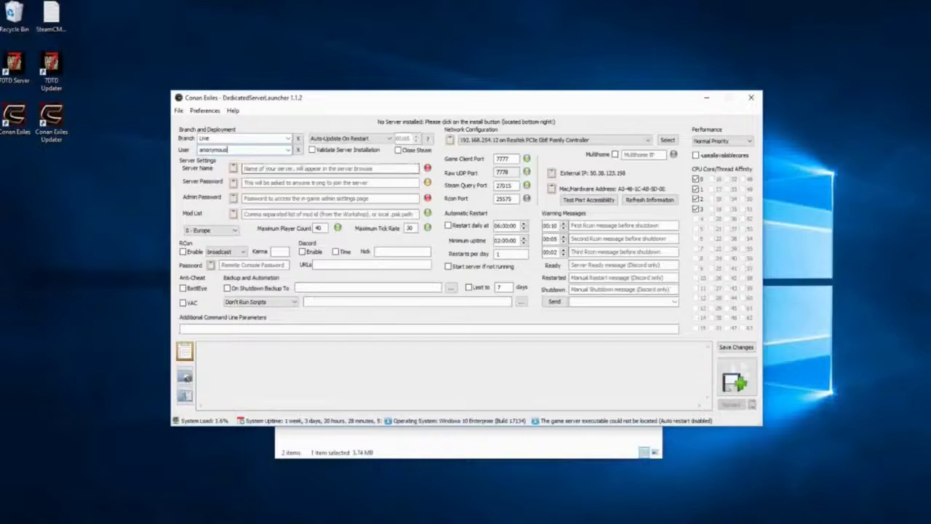
pyautogui.click(328, 168)
pyautogui.write('Demd')
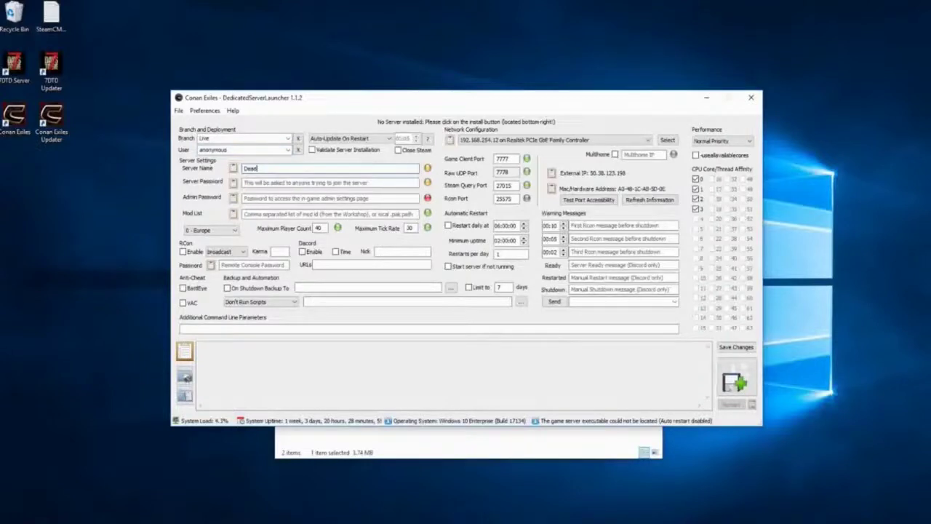
pyautogui.write('_Server')
pyautogui.click(328, 181)
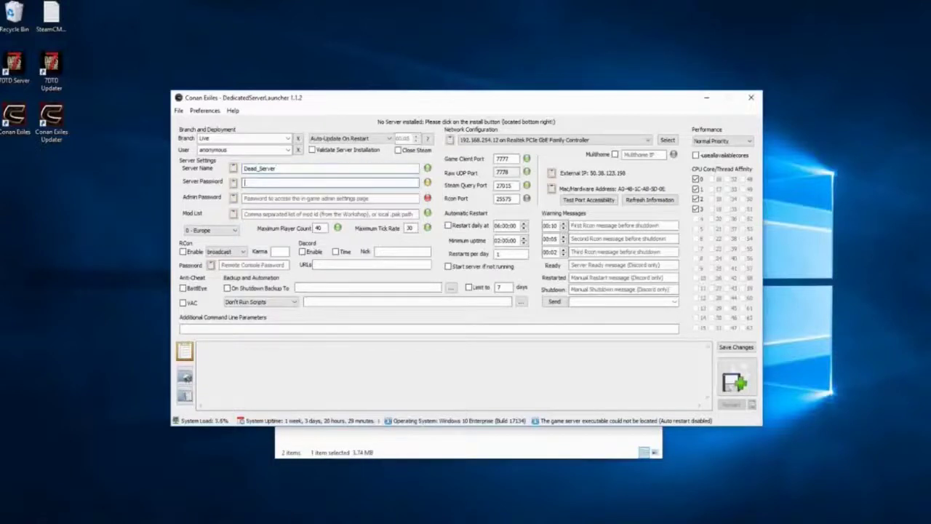
pyautogui.write('Mi')
pyautogui.write('Passwo')
pyautogui.write('rd')
pyautogui.click(331, 198)
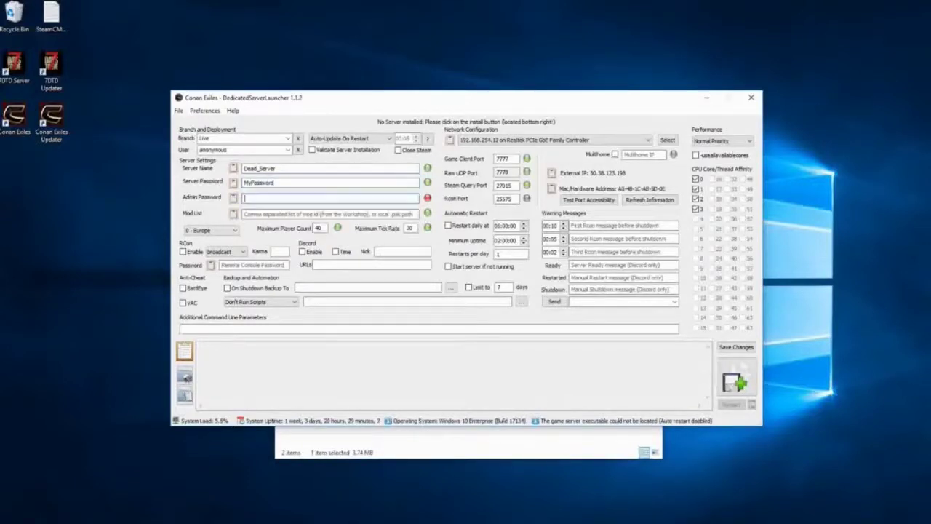
pyautogui.write('MyPassword')
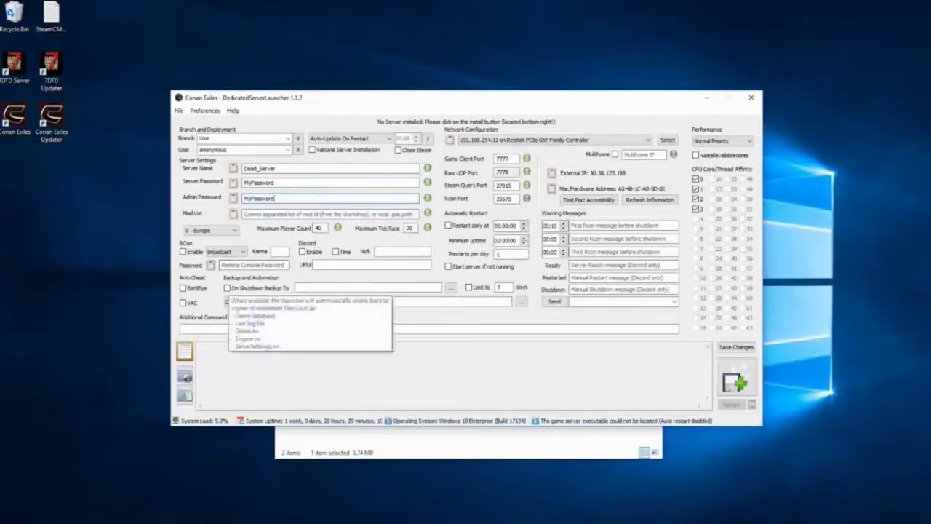
# Choose region 1 - North America and send shutdown backups to C:\Ded_Server\Backups
pyautogui.click(211, 230)
pyautogui.click(207, 248)
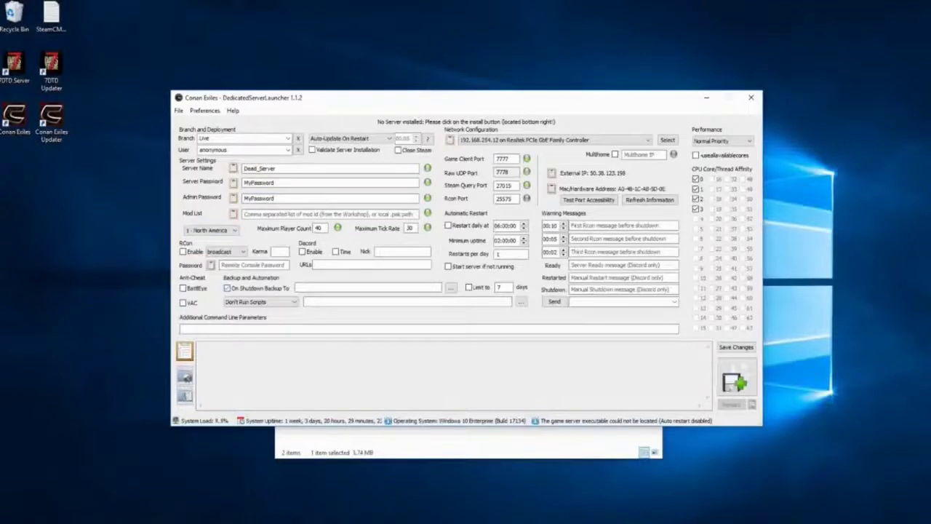
pyautogui.click(451, 288)
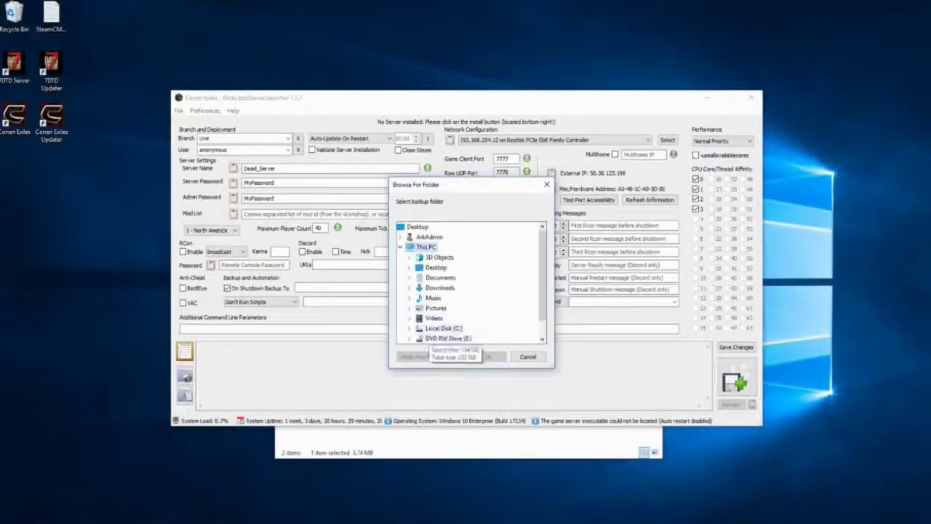
pyautogui.doubleClick(451, 328)
pyautogui.doubleClick(449, 247)
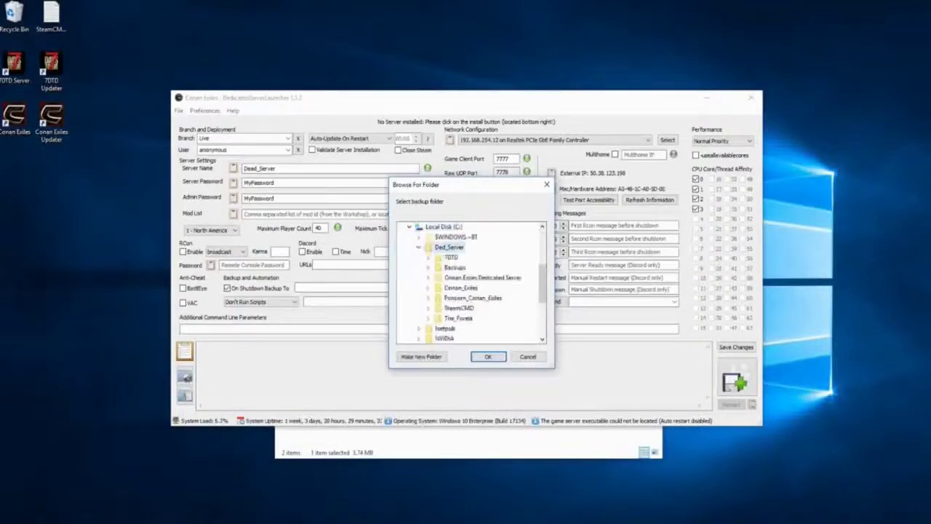
pyautogui.doubleClick(455, 267)
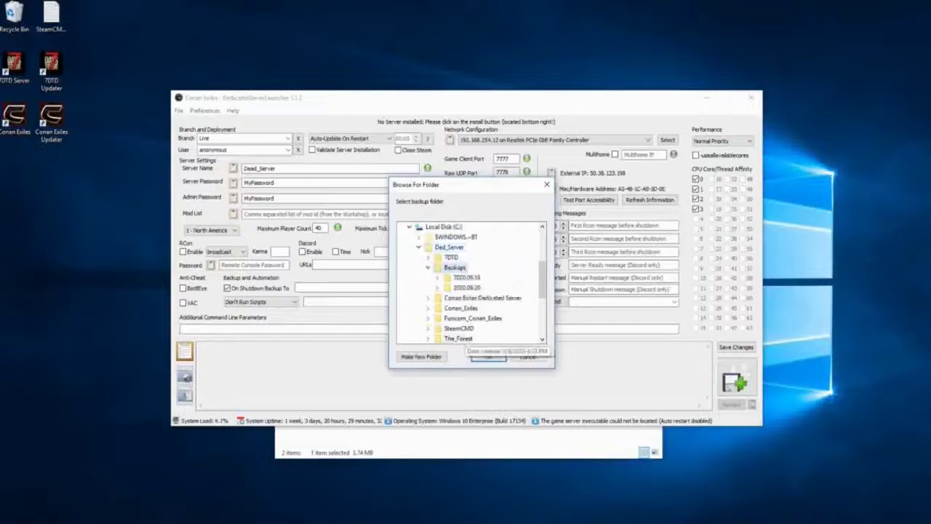
pyautogui.press('Return')
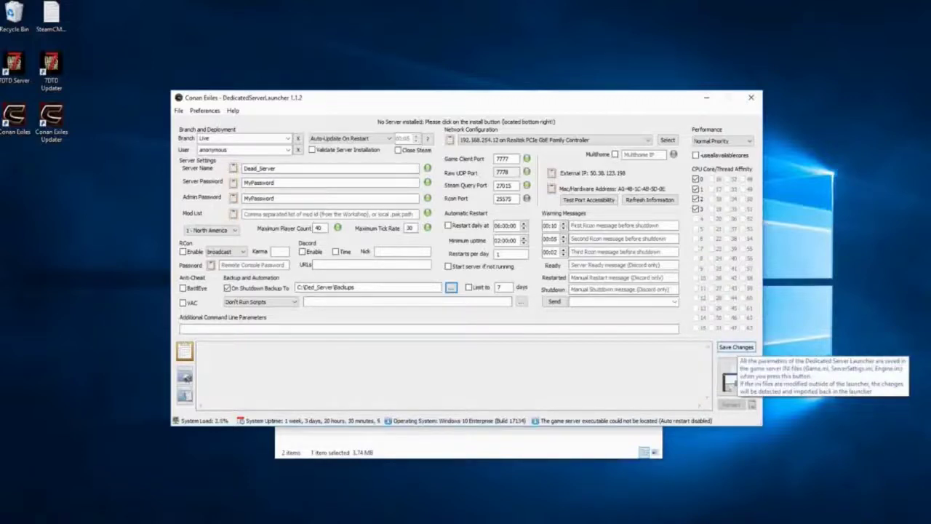
# Save the launcher settings and acknowledge the confirmation
pyautogui.click(736, 347)
pyautogui.press('Return')
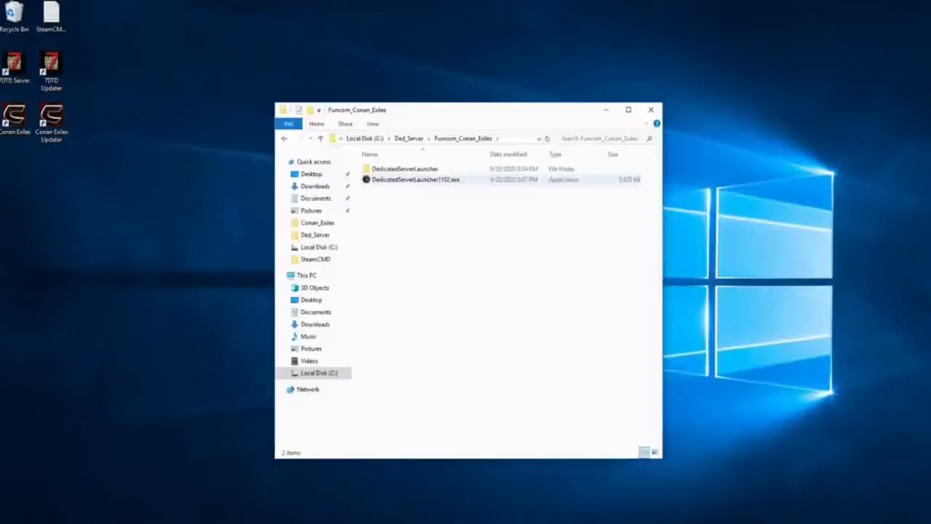
# Send a launcher shortcut to the desktop and disable DedicatedServerLauncher1101 at startup
pyautogui.rightClick(385, 182)
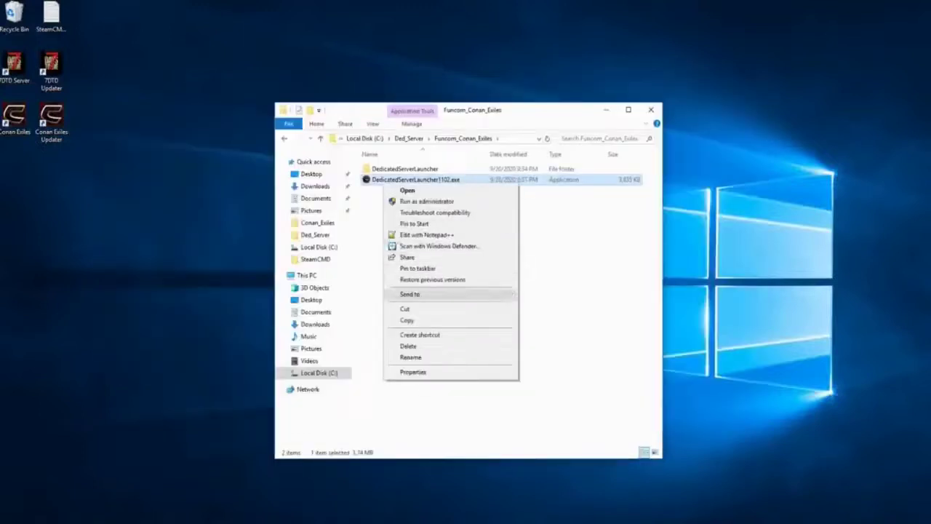
pyautogui.moveTo(436, 294)
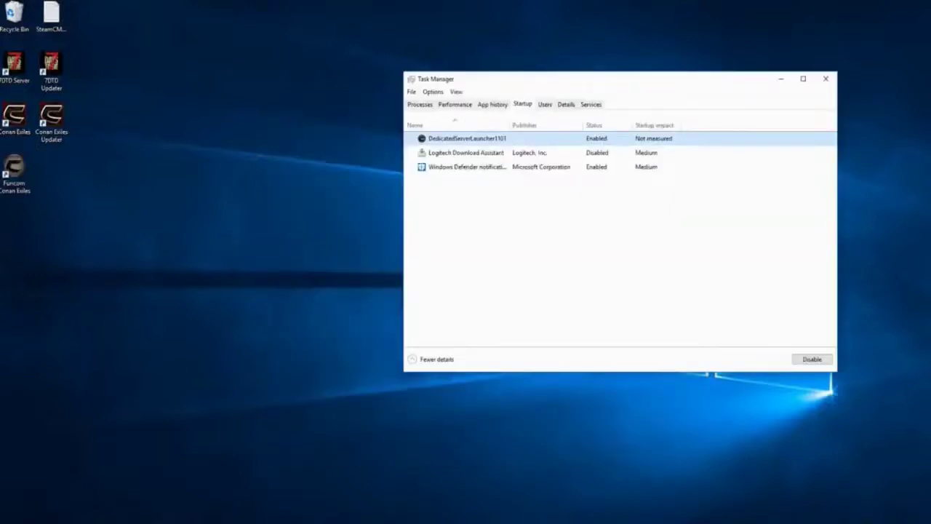
pyautogui.click(811, 359)
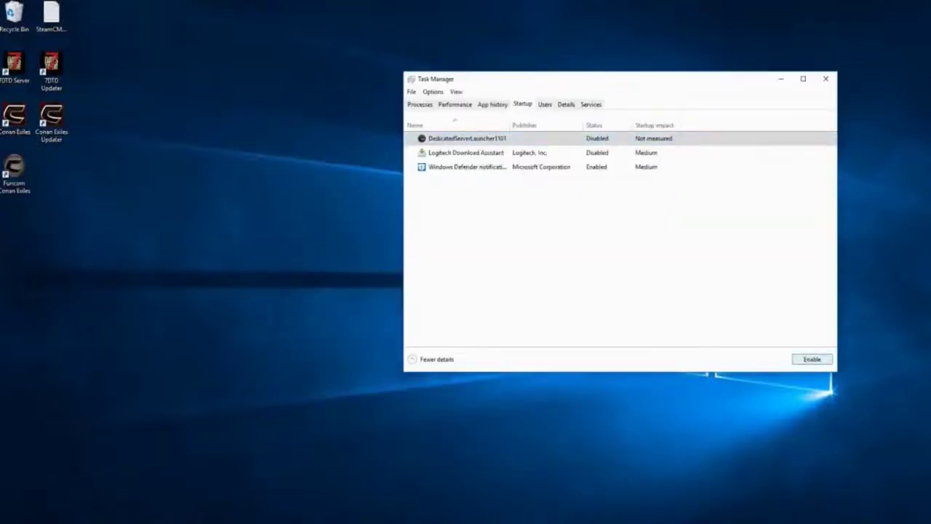